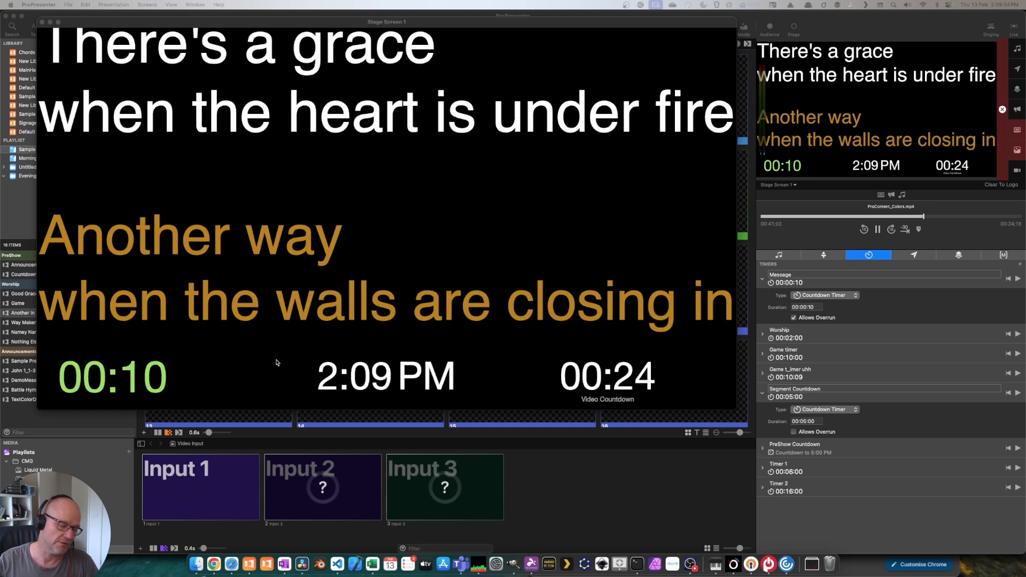
Preview the overrunning Message timer in the stage layouts and close the floating Stage Screen 1 window.
{"action": "key", "text": "space"}
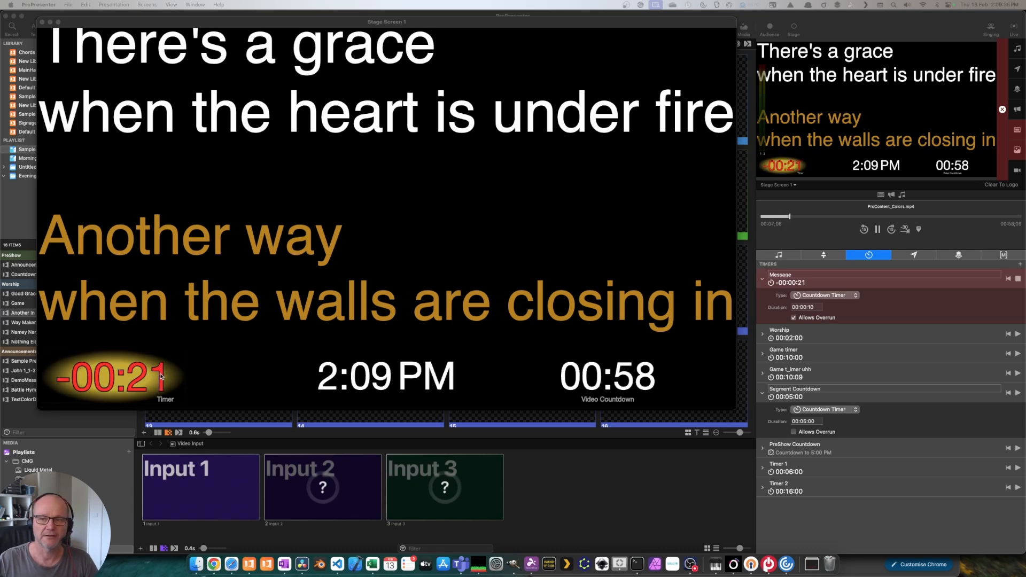
{"action": "key", "text": "Right"}
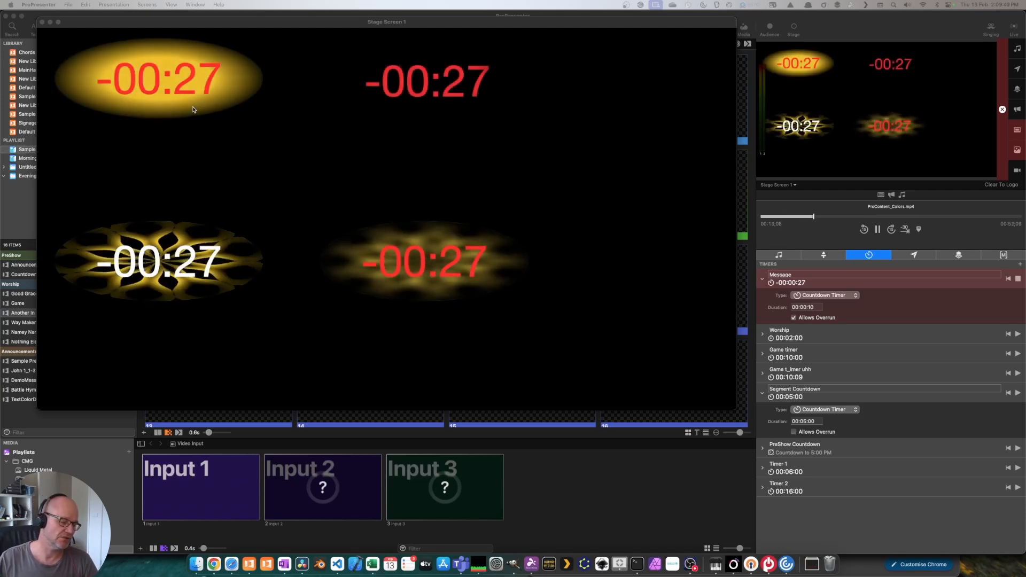
{"action": "left_click", "coordinate": [42, 22]}
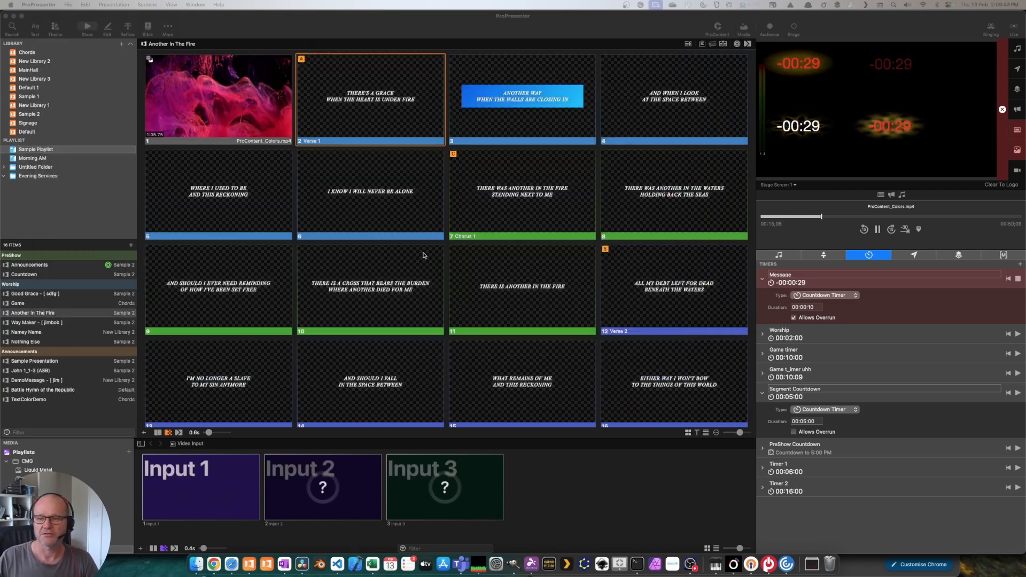
Open the stage layout editor and add a new blank layout.
{"action": "left_click", "coordinate": [823, 255]}
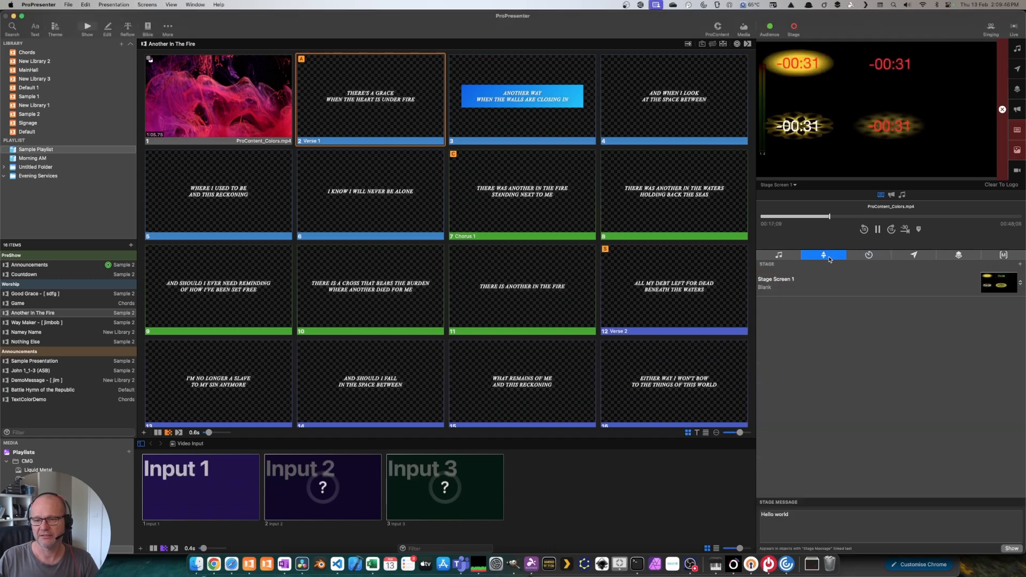
{"action": "left_click", "coordinate": [999, 284]}
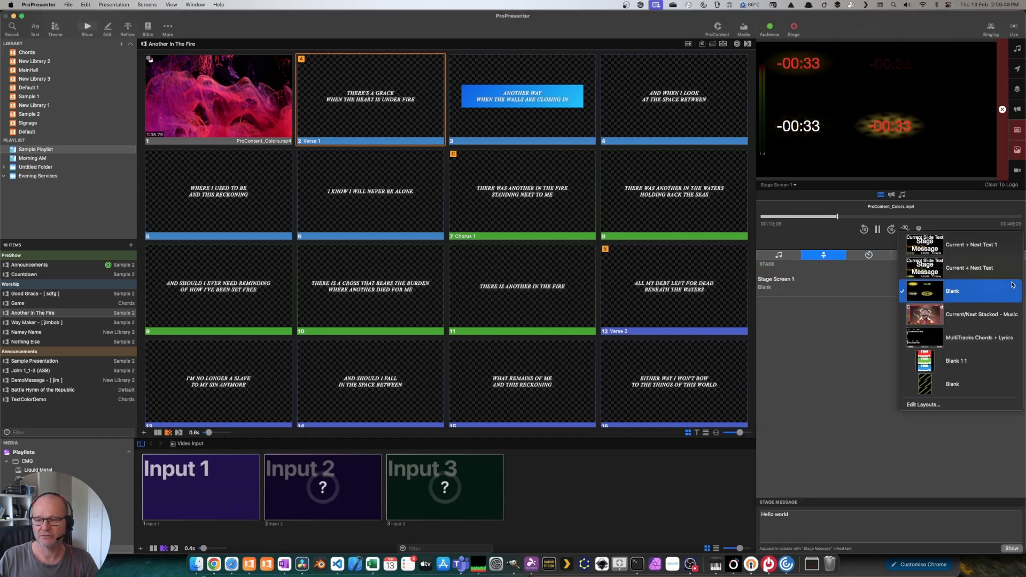
{"action": "left_click", "coordinate": [939, 403]}
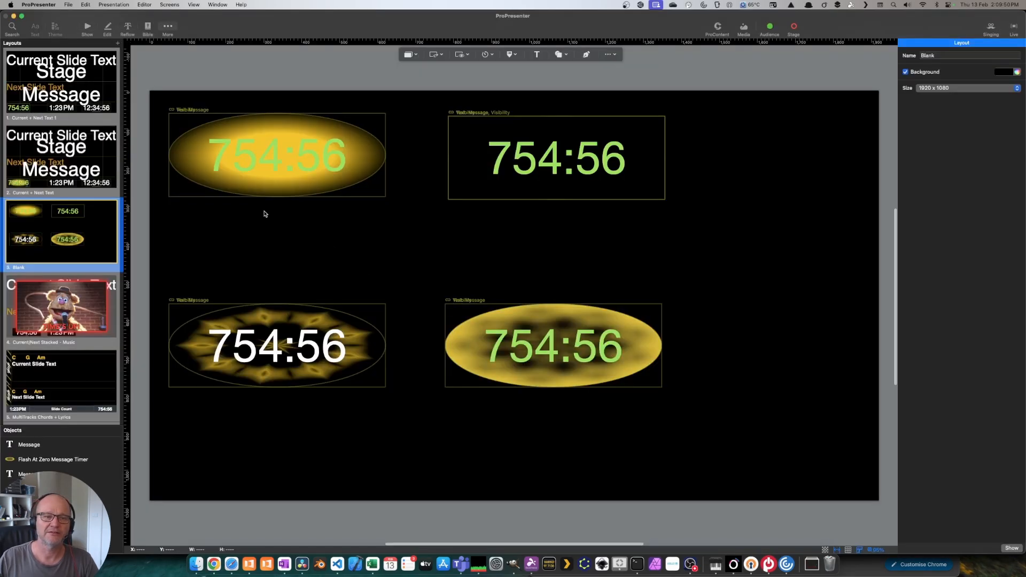
{"action": "left_click", "coordinate": [116, 45]}
{"action": "left_click", "coordinate": [145, 61]}
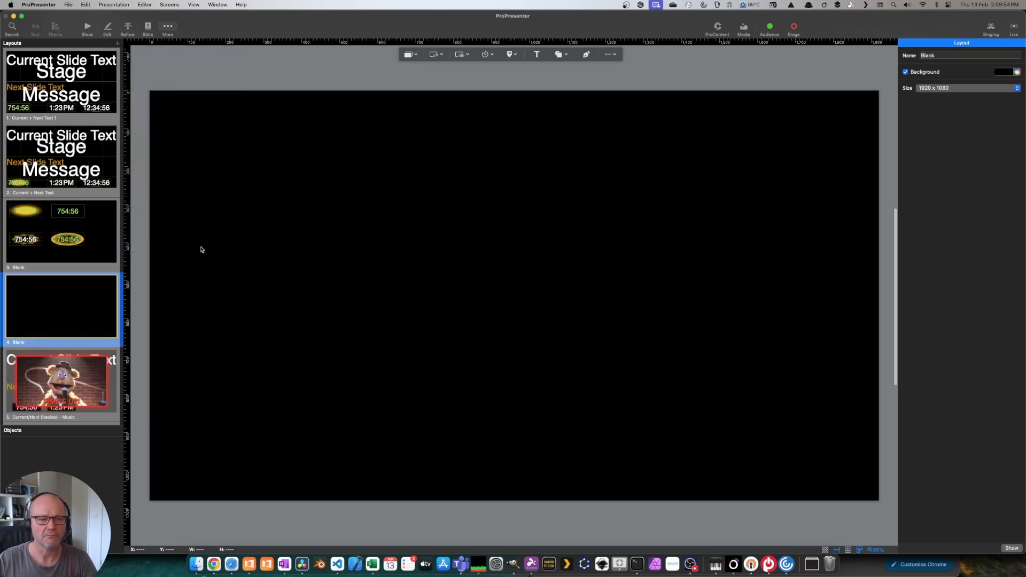
Add the Message timer to the new blank layout with a text size of 100 and light green text.
{"action": "left_click", "coordinate": [490, 54]}
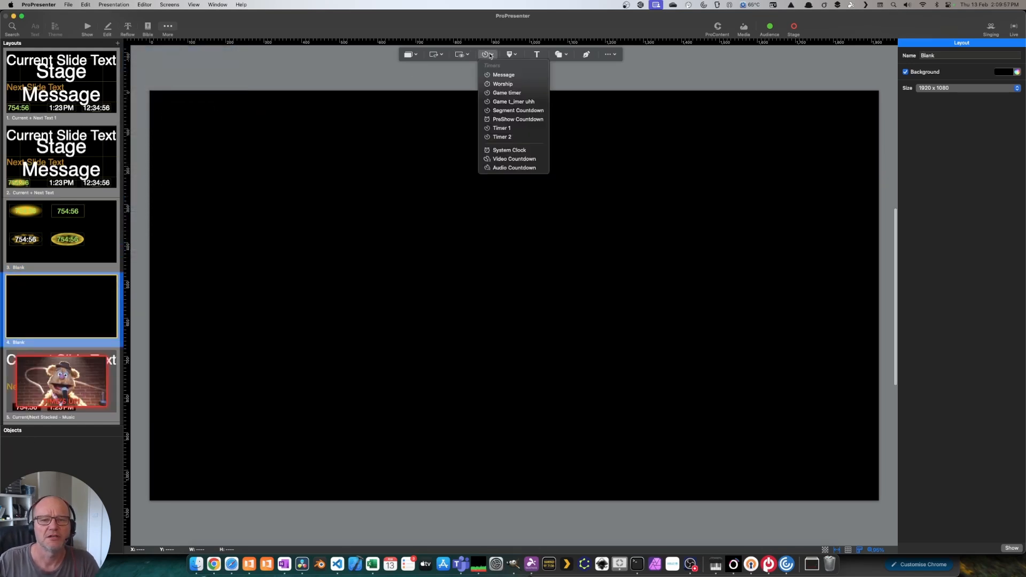
{"action": "left_click", "coordinate": [512, 76]}
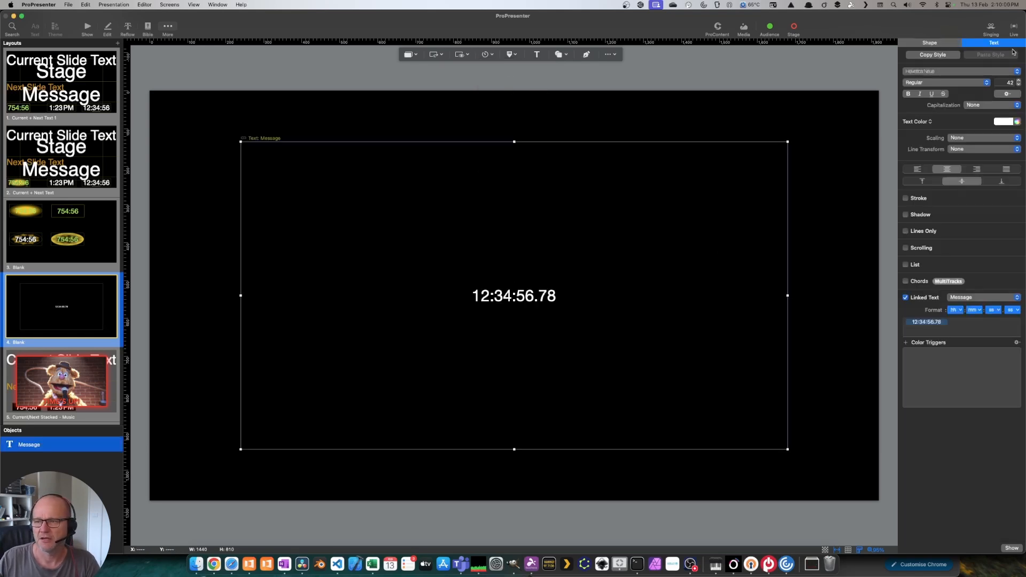
{"action": "left_click", "coordinate": [1002, 82]}
{"action": "type", "text": "100"}
{"action": "key", "text": "Return"}
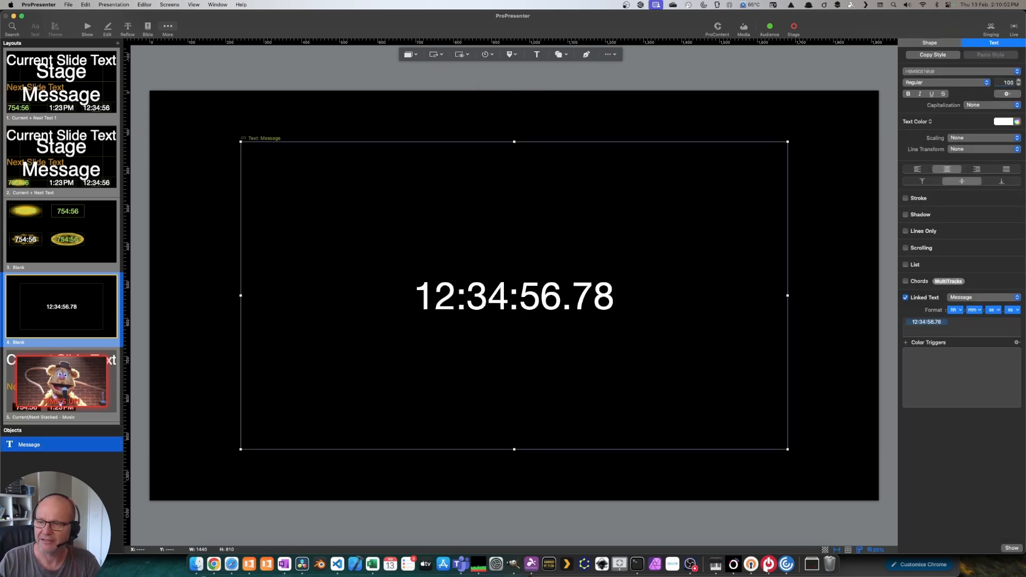
{"action": "left_click", "coordinate": [1006, 123]}
{"action": "left_click", "coordinate": [973, 142]}
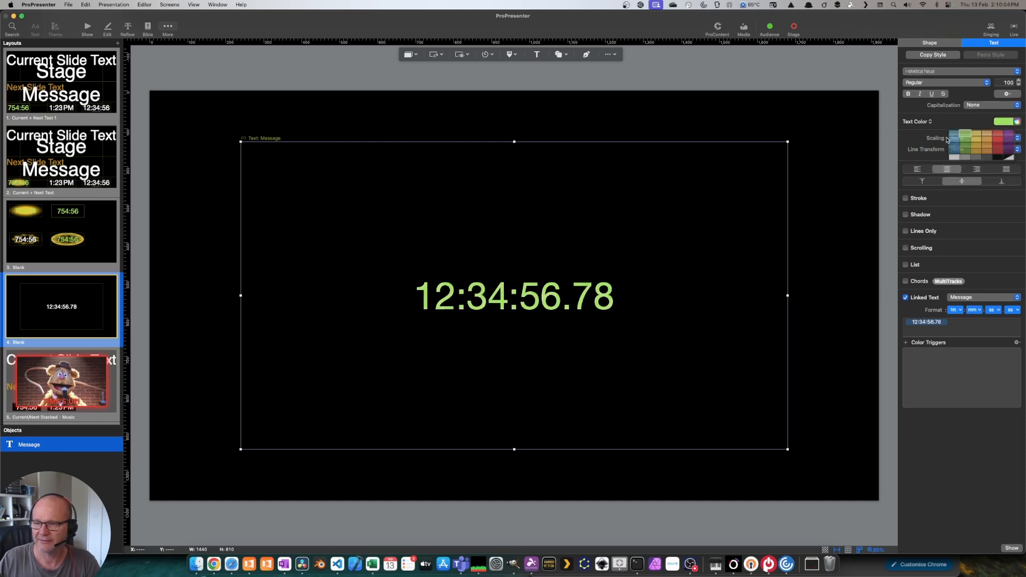
Change the timer's format to show only minutes and seconds, removing the hours and fractional seconds.
{"action": "left_click", "coordinate": [955, 310]}
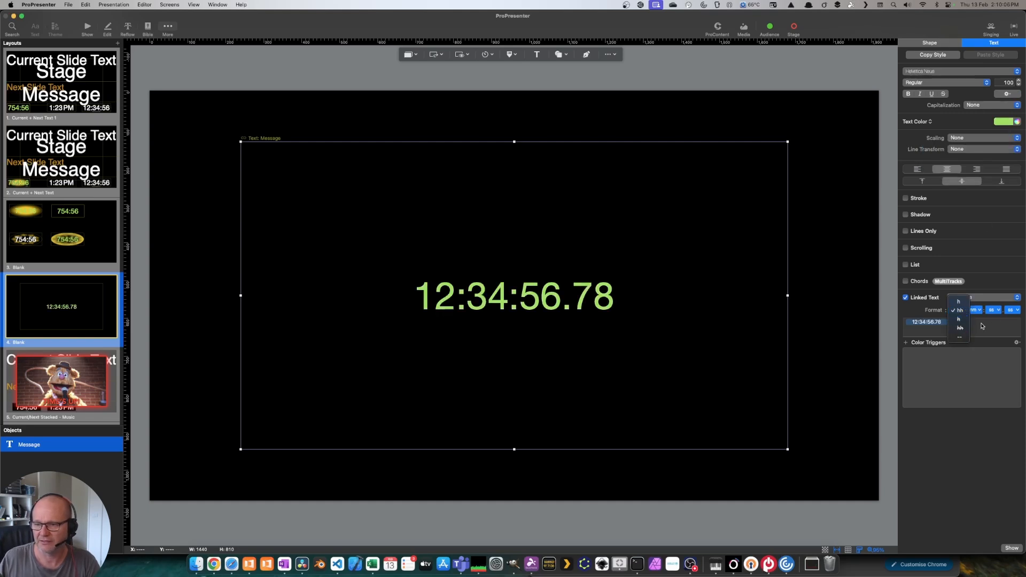
{"action": "left_click", "coordinate": [956, 337]}
{"action": "left_click", "coordinate": [1012, 310]}
{"action": "left_click", "coordinate": [1014, 333]}
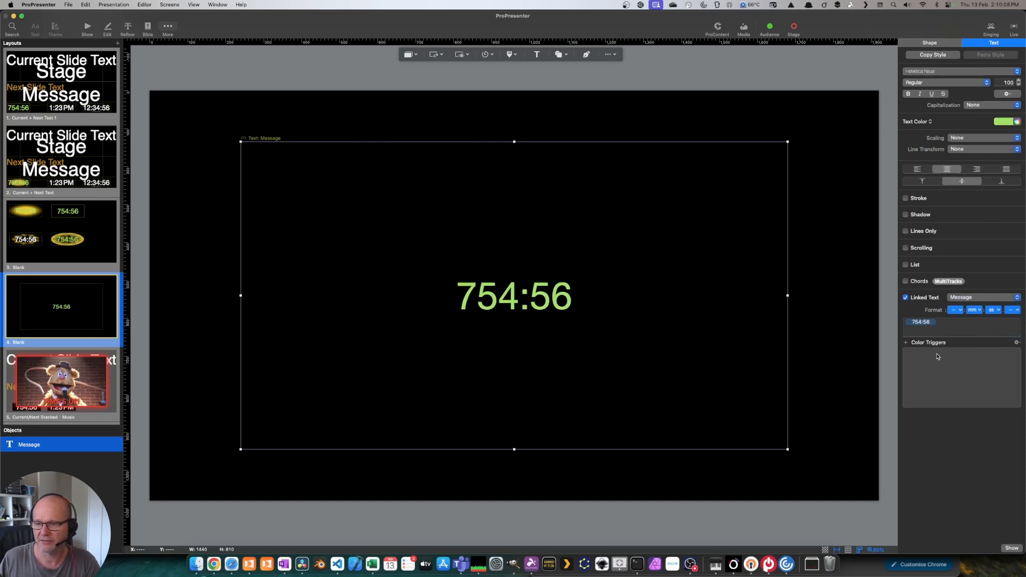
Add a color trigger at 0:00.00 to the timer text and set its color to red.
{"action": "left_click", "coordinate": [907, 344]}
{"action": "left_click", "coordinate": [992, 361]}
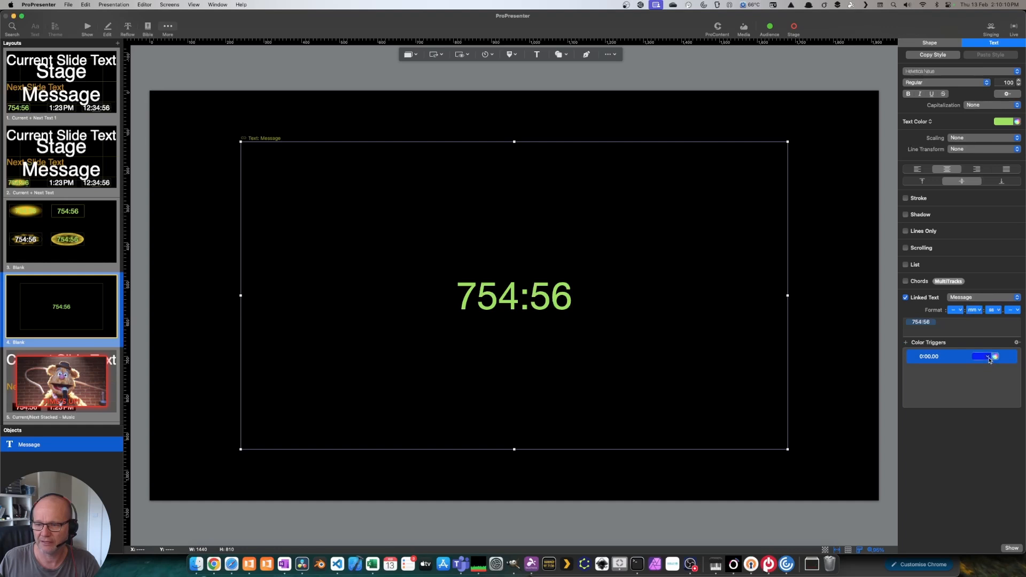
{"action": "left_click", "coordinate": [989, 358]}
{"action": "left_click", "coordinate": [994, 381]}
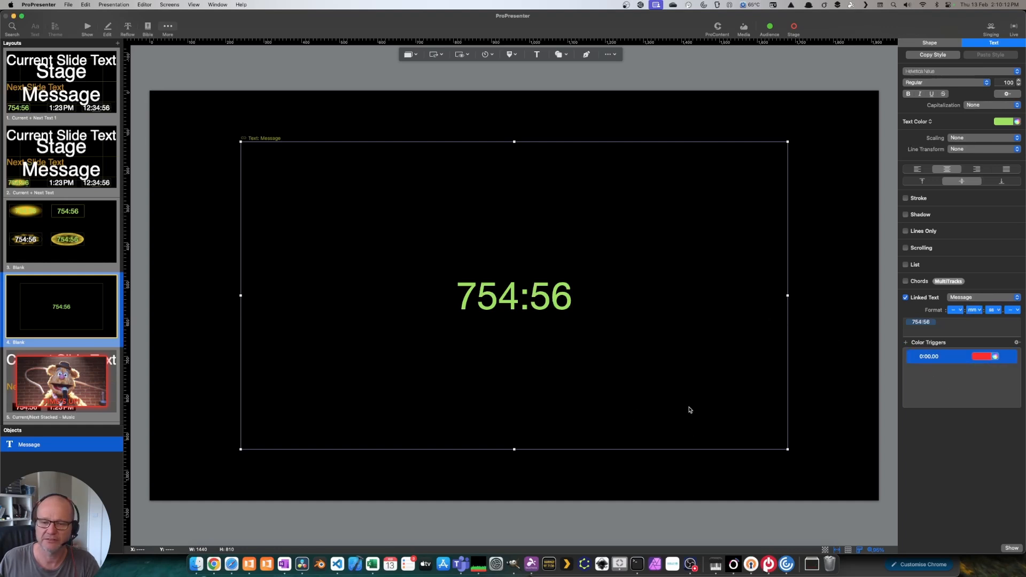
Shrink the timer text box to about 482 by 182 and place it in the layout's lower-left corner.
{"action": "left_click_drag", "start_coordinate": [690, 409], "coordinate": [692, 408]}
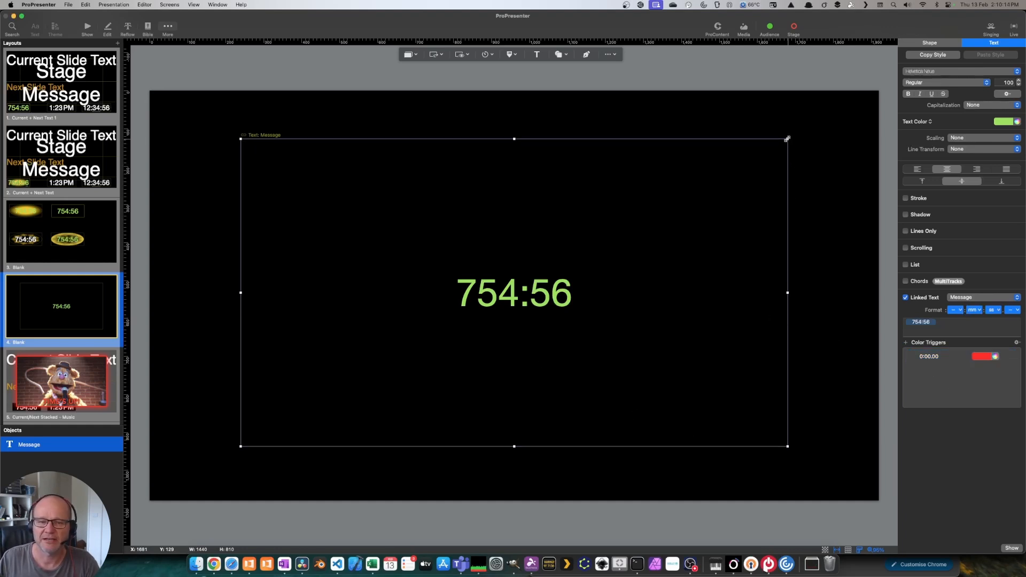
{"action": "left_click_drag", "start_coordinate": [788, 140], "coordinate": [424, 342]}
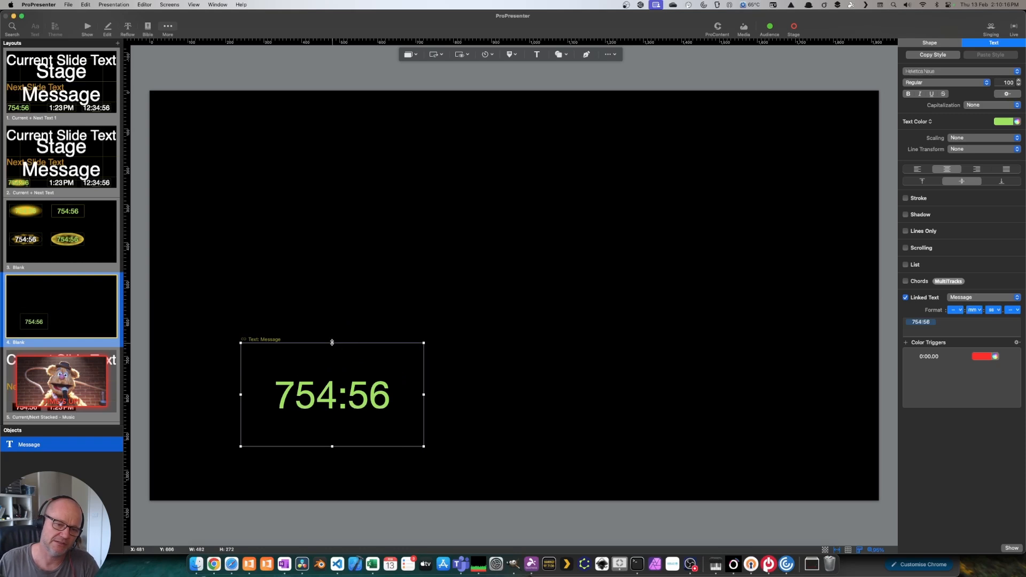
{"action": "left_click_drag", "start_coordinate": [332, 343], "coordinate": [332, 377]}
{"action": "left_click_drag", "start_coordinate": [359, 415], "coordinate": [289, 443]}
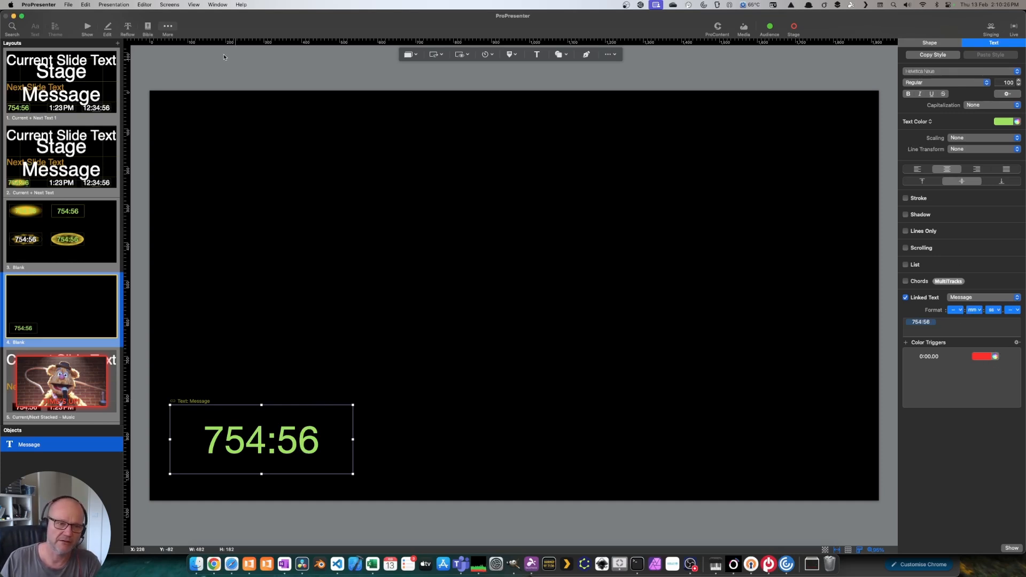
Return to the show view and assign the new blank layout to Stage Screen 1.
{"action": "left_click", "coordinate": [89, 28]}
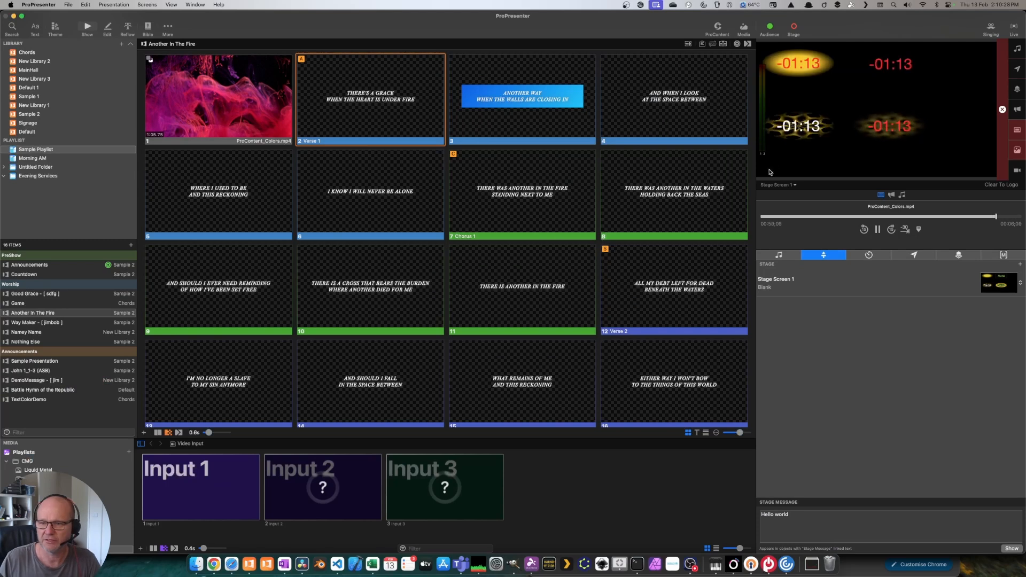
{"action": "left_click", "coordinate": [1020, 283]}
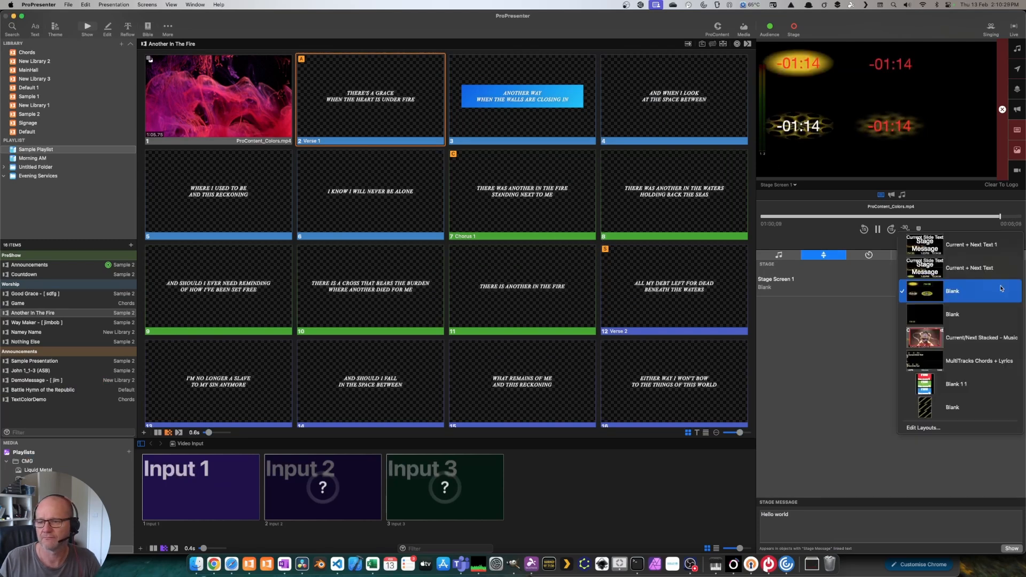
{"action": "left_click", "coordinate": [946, 314]}
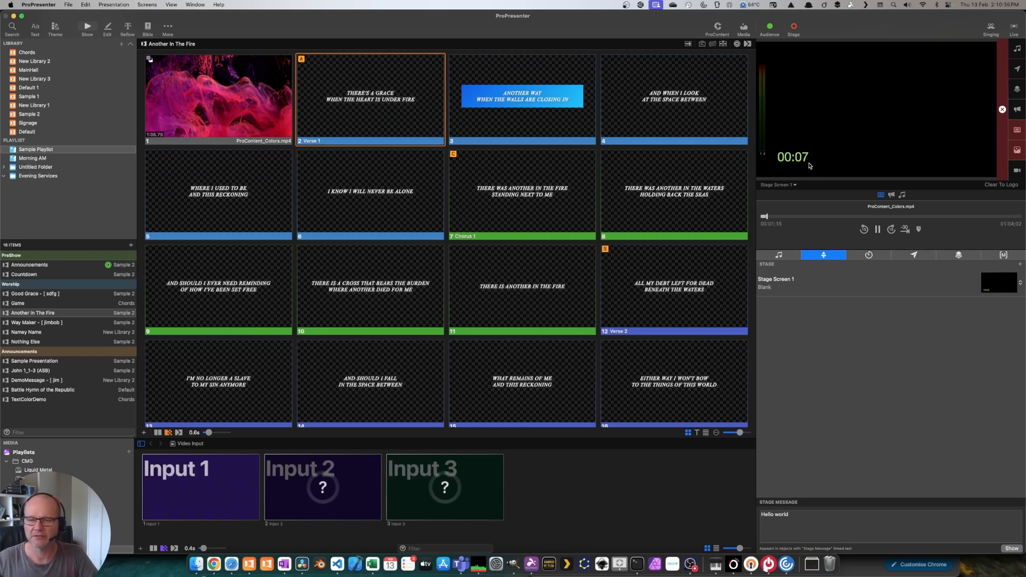
Reopen the stage layout editor on the blank layout containing the single Message timer.
{"action": "left_click", "coordinate": [998, 286]}
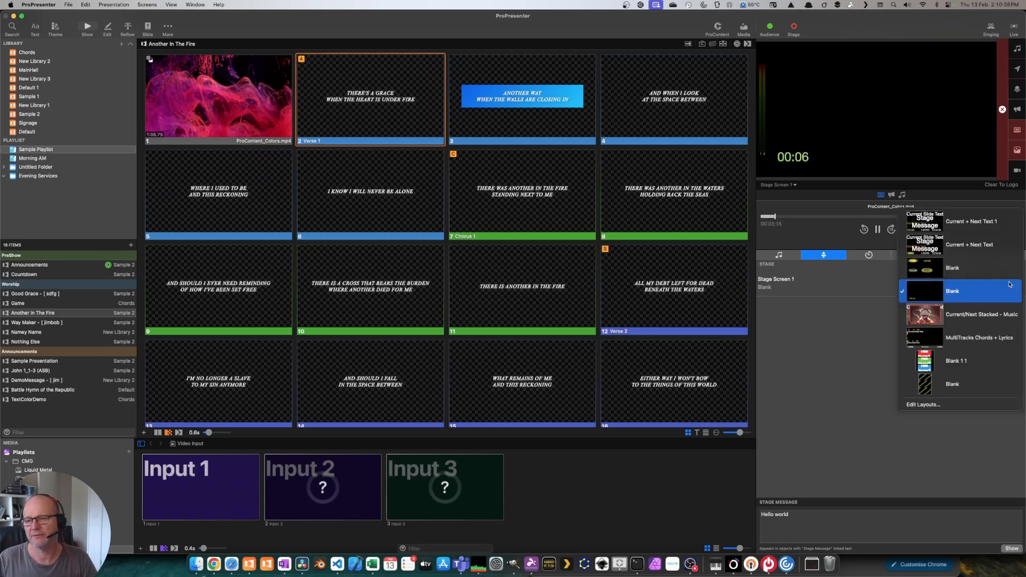
{"action": "left_click", "coordinate": [949, 405]}
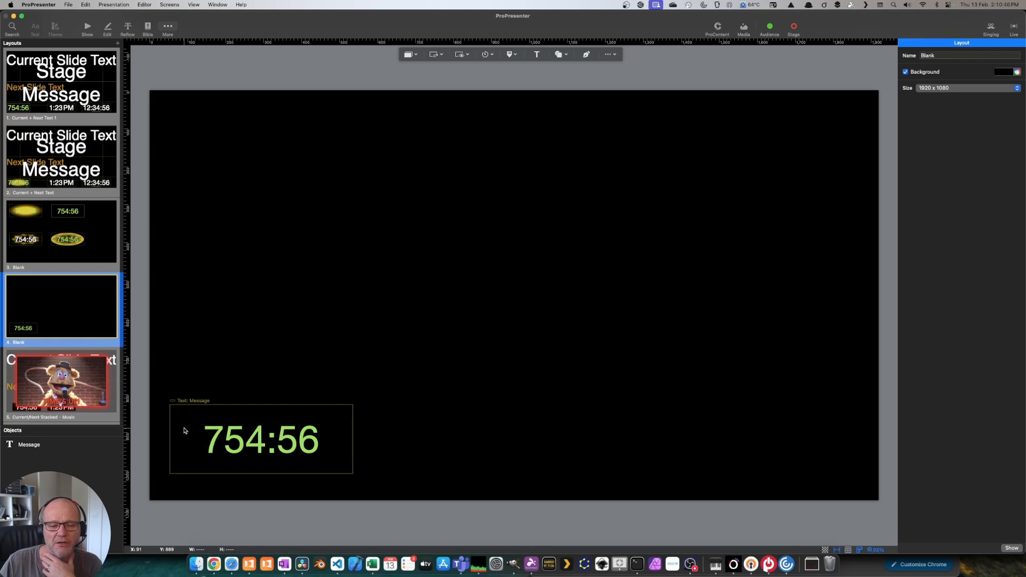
{"action": "scroll", "coordinate": [380, 412], "scroll_direction": "left", "scroll_amount": 2}
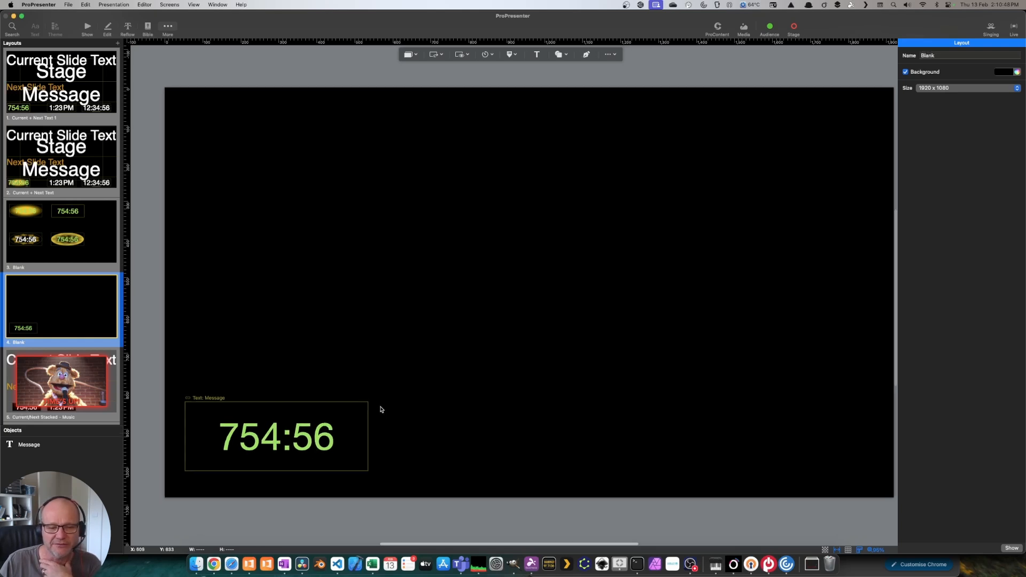
{"action": "scroll", "coordinate": [342, 396], "scroll_direction": "right", "scroll_amount": 3}
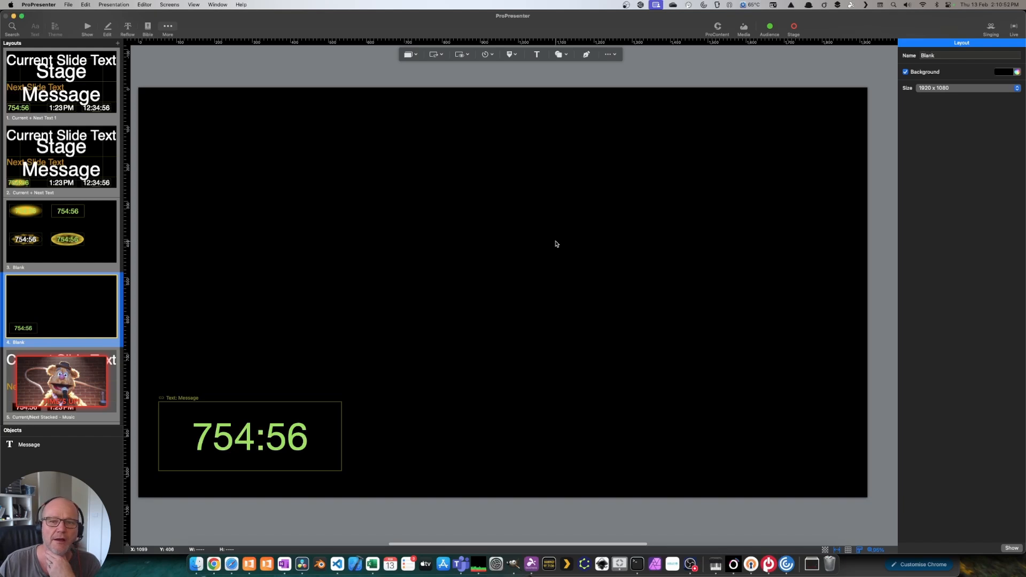
Add an ellipse about 536 by 198 around the timer and arrange it behind the timer text.
{"action": "left_click", "coordinate": [568, 56]}
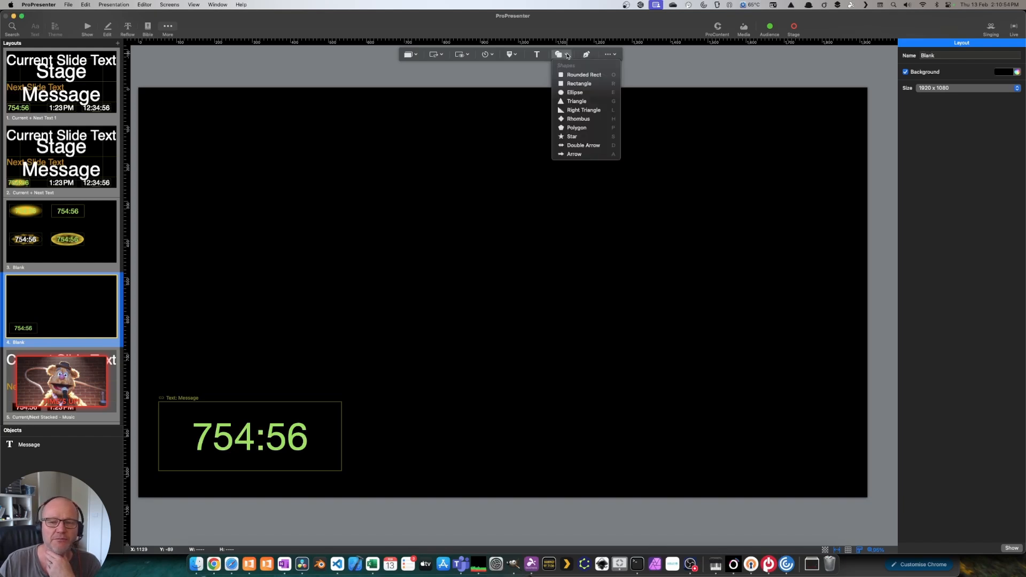
{"action": "left_click", "coordinate": [574, 93]}
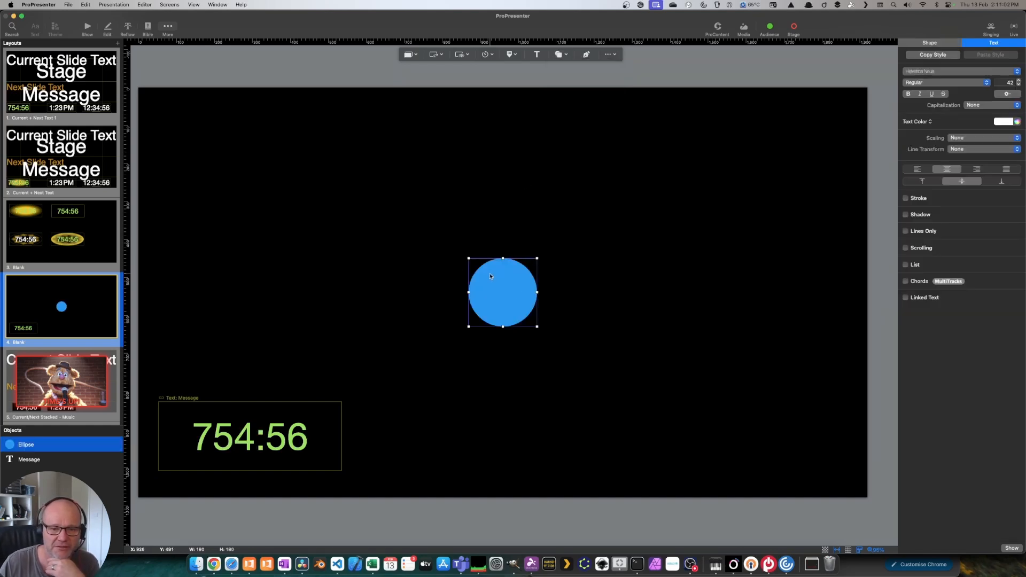
{"action": "left_click_drag", "start_coordinate": [519, 289], "coordinate": [208, 434]}
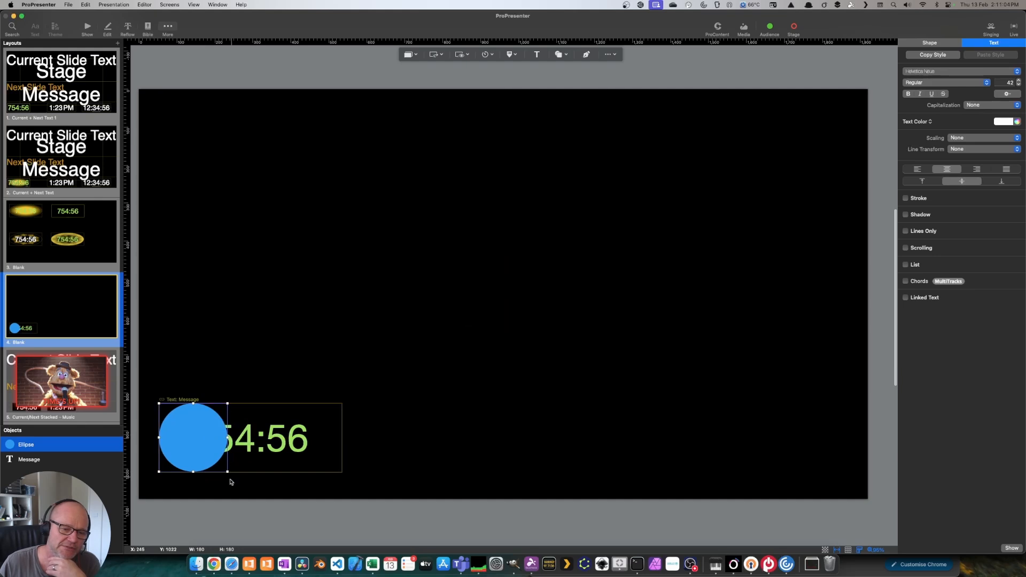
{"action": "left_click_drag", "start_coordinate": [226, 471], "coordinate": [313, 452]}
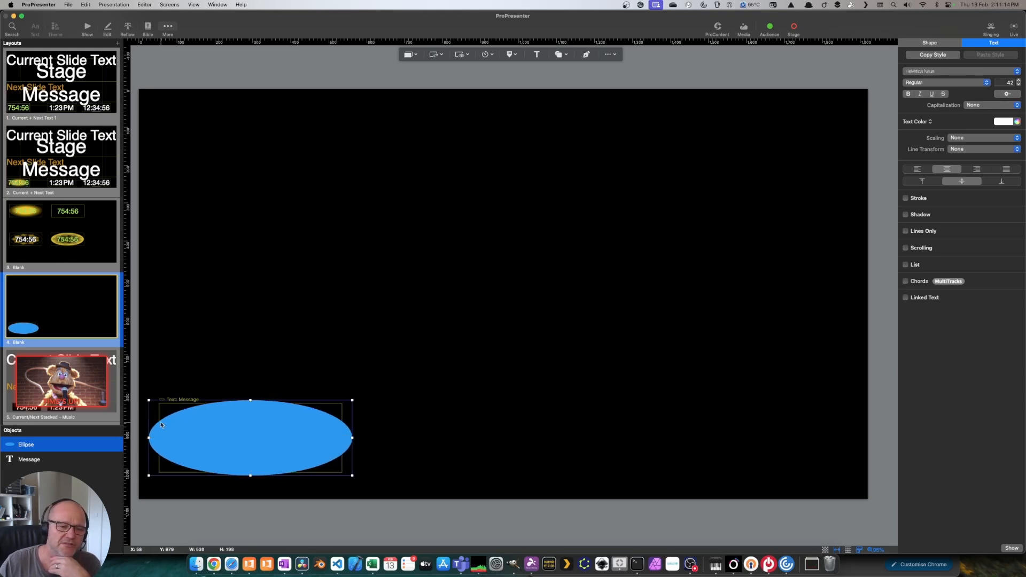
{"action": "left_click_drag", "start_coordinate": [33, 463], "coordinate": [33, 445]}
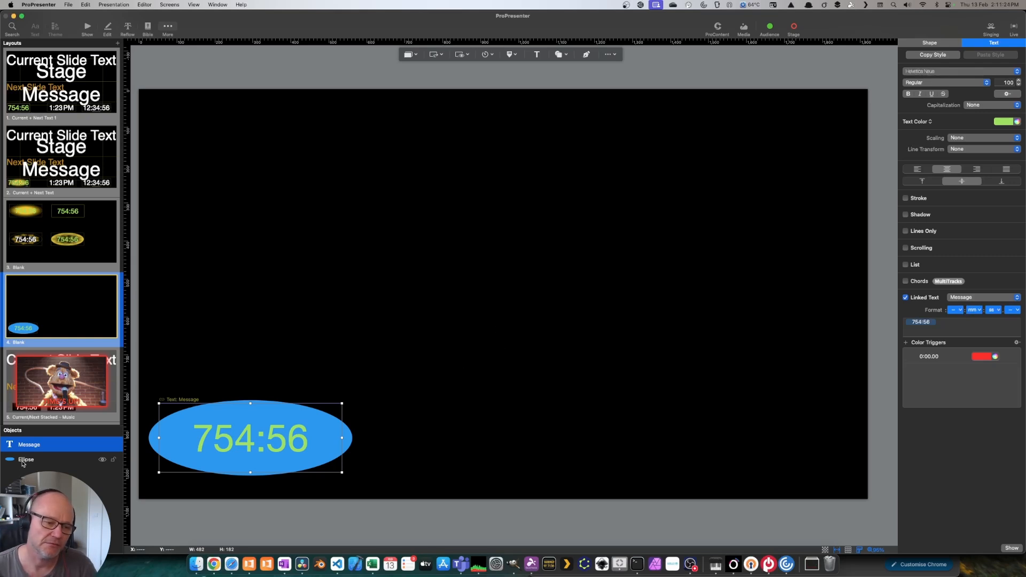
Change the ellipse's fill to media using Black.png from the Desktop, previewing the image before choosing it.
{"action": "left_click", "coordinate": [154, 434]}
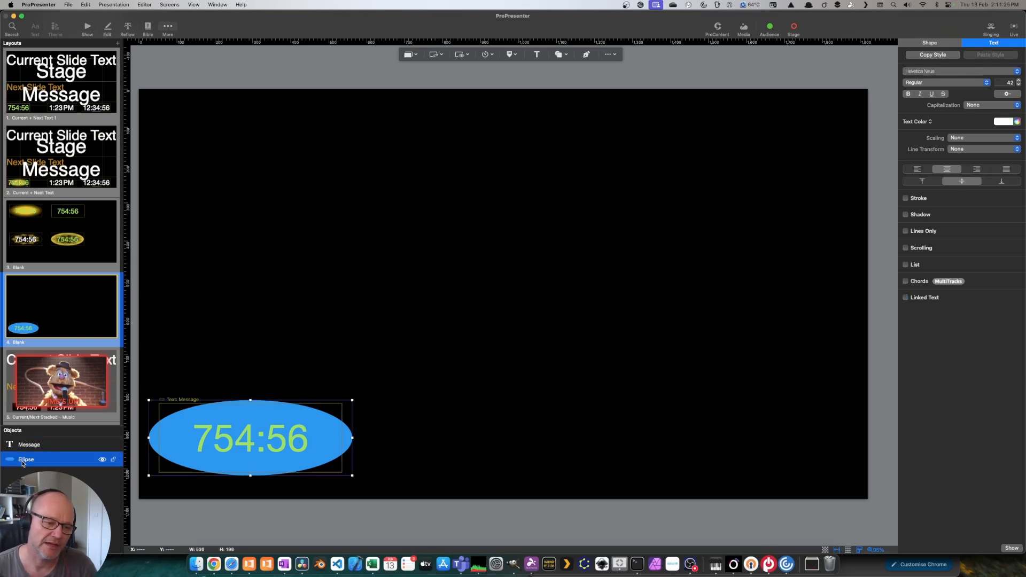
{"action": "left_click", "coordinate": [929, 43]}
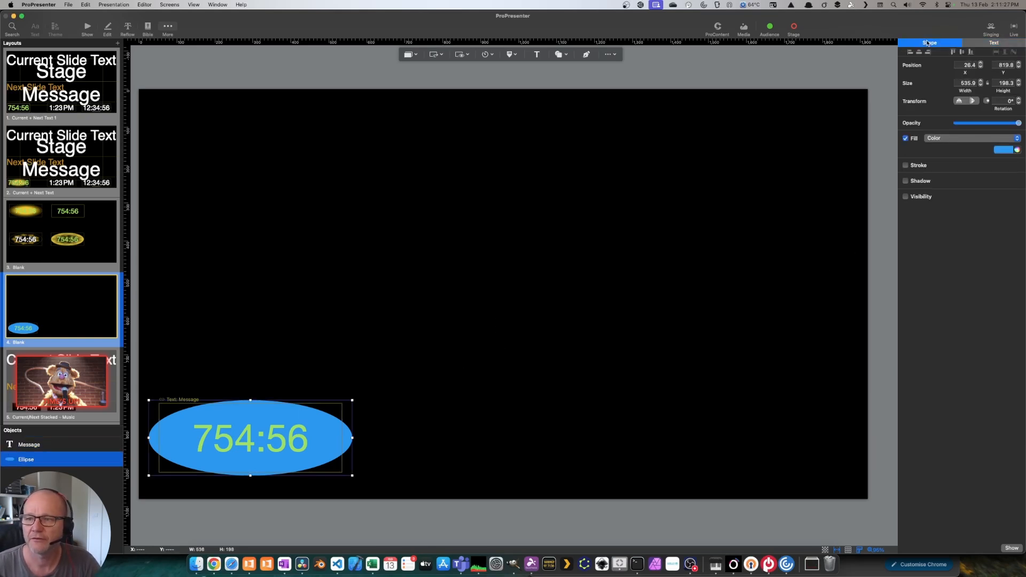
{"action": "left_click", "coordinate": [944, 141]}
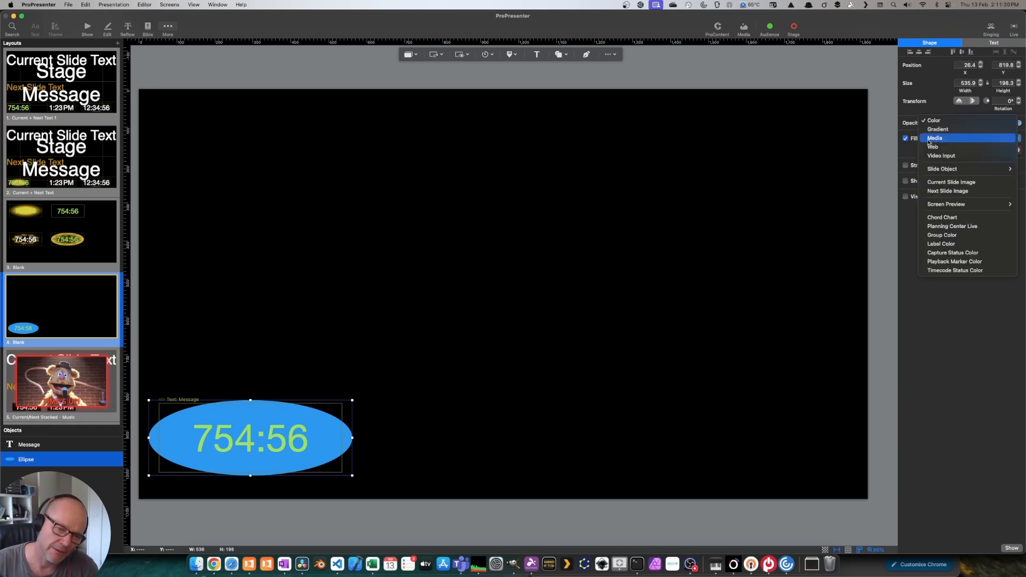
{"action": "left_click", "coordinate": [929, 139]}
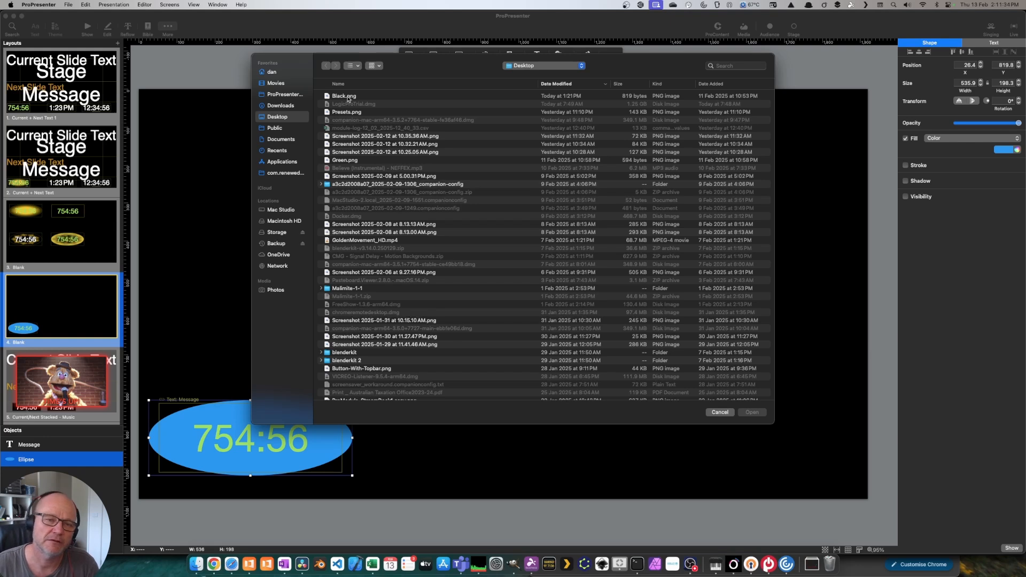
{"action": "left_click", "coordinate": [345, 96]}
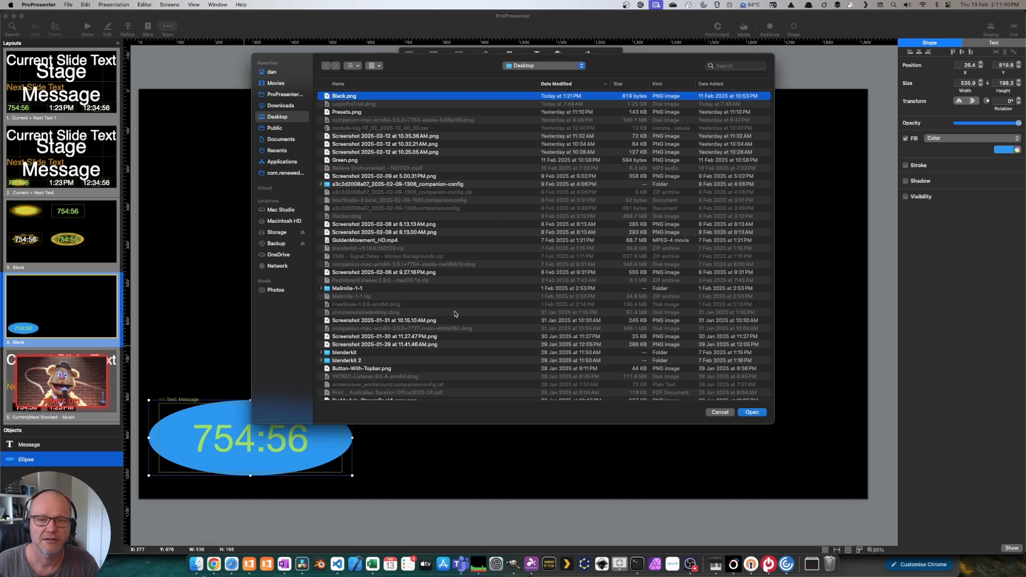
{"action": "key", "text": "space"}
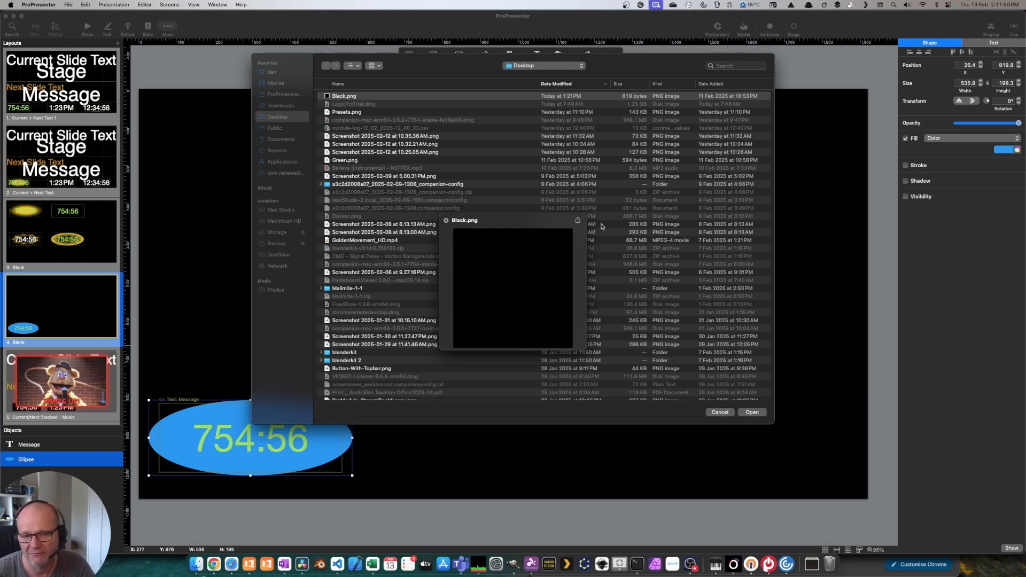
{"action": "left_click", "coordinate": [446, 220]}
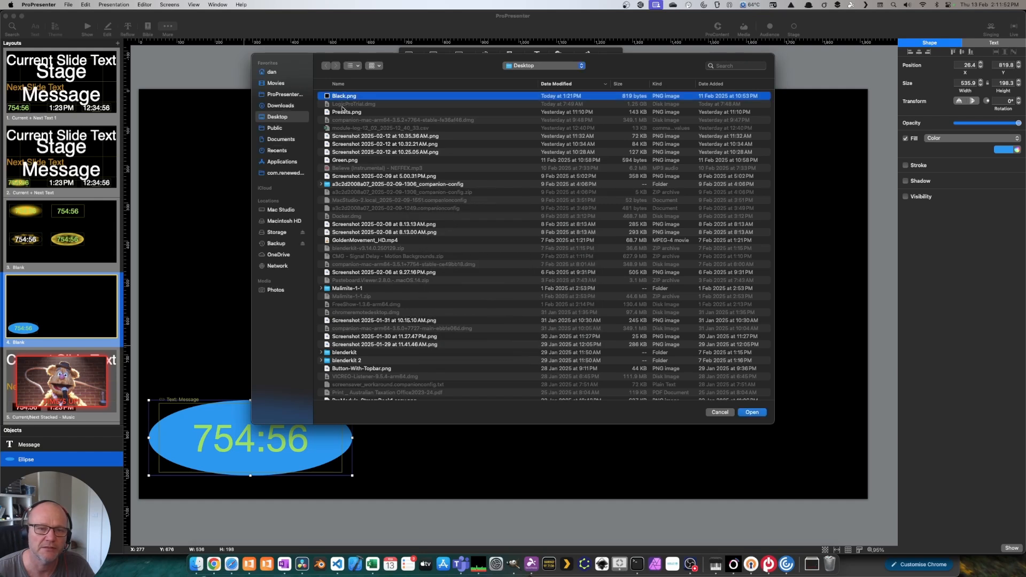
{"action": "left_click", "coordinate": [755, 412]}
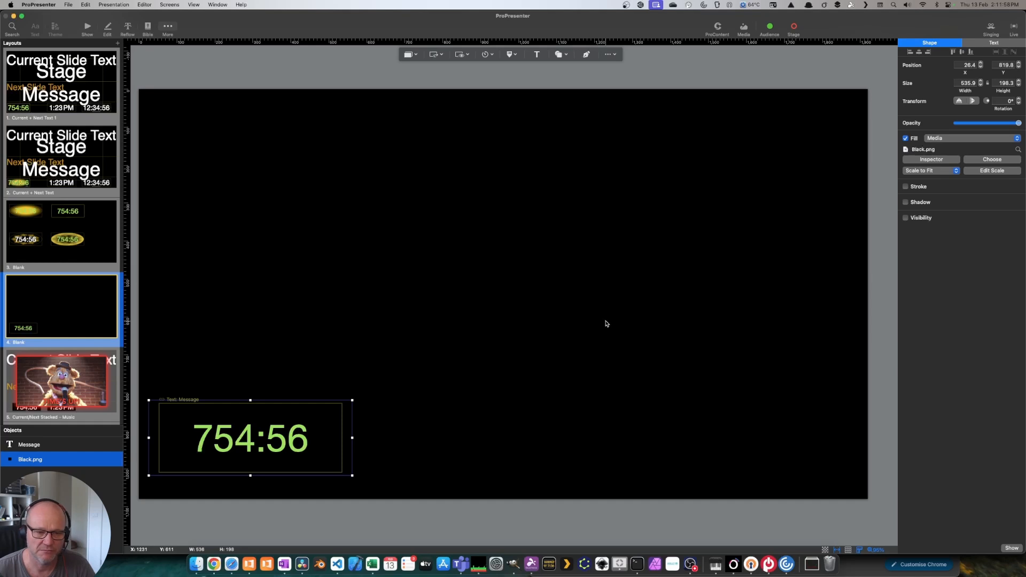
Add a Strobe effect to the ellipse's Black.png media fill and set the strobe color to yellow.
{"action": "left_click", "coordinate": [950, 160]}
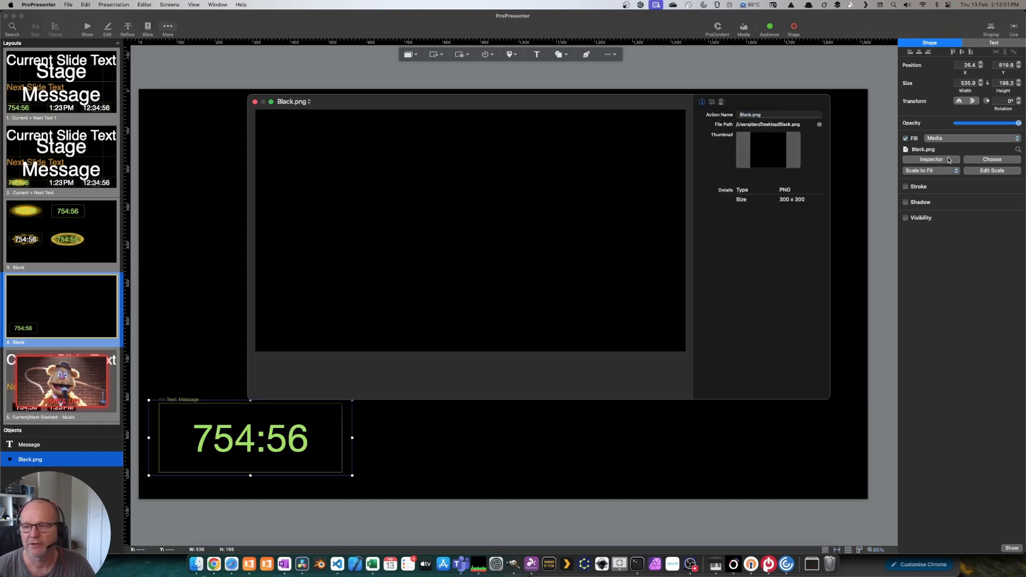
{"action": "left_click", "coordinate": [721, 102]}
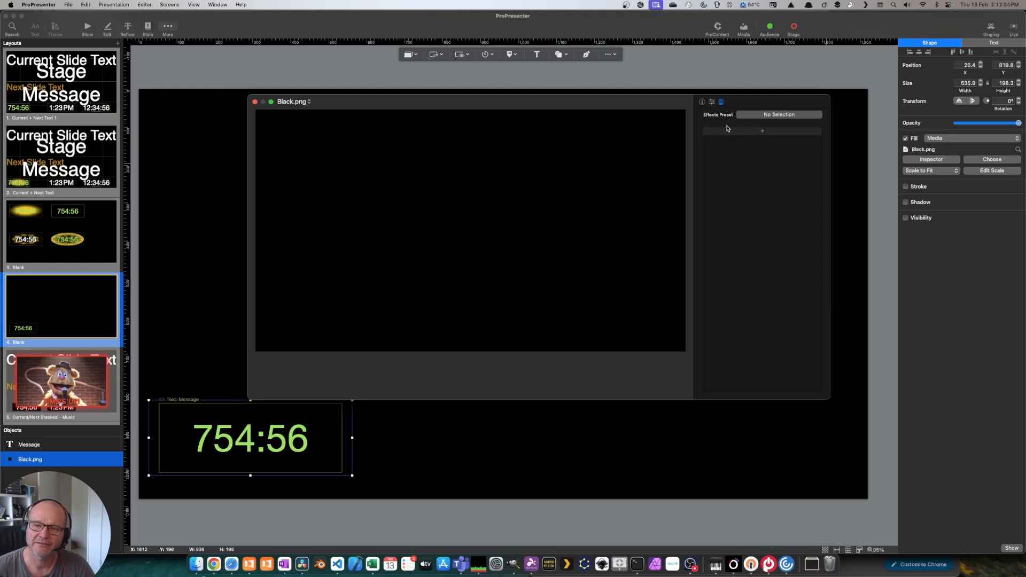
{"action": "left_click", "coordinate": [754, 131]}
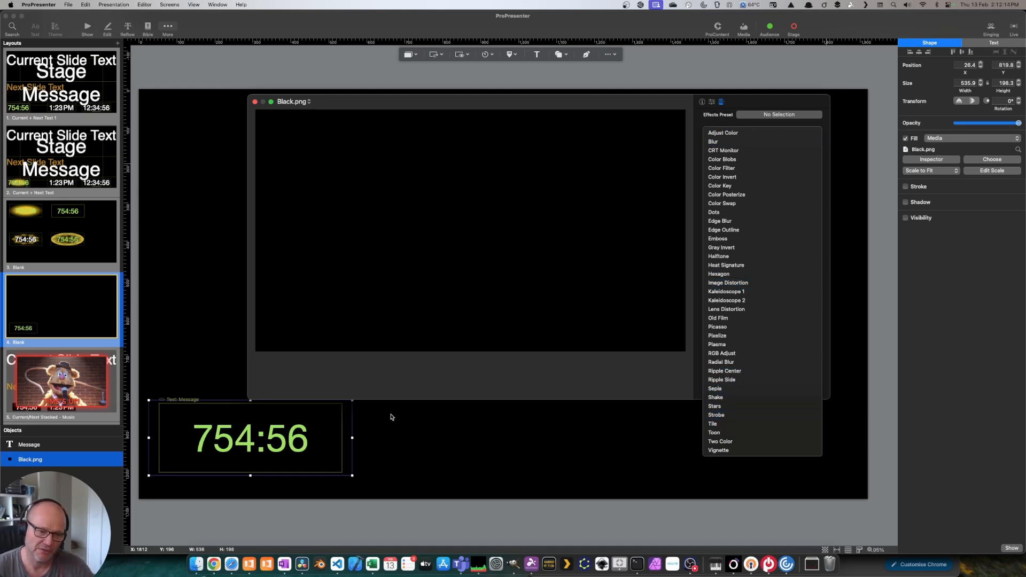
{"action": "left_click", "coordinate": [755, 416]}
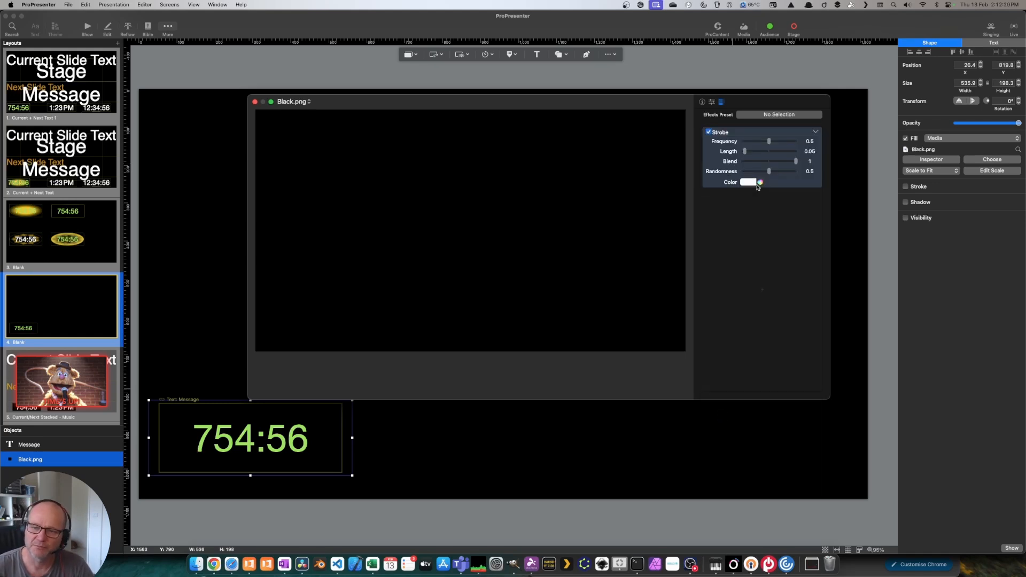
{"action": "left_click", "coordinate": [753, 183]}
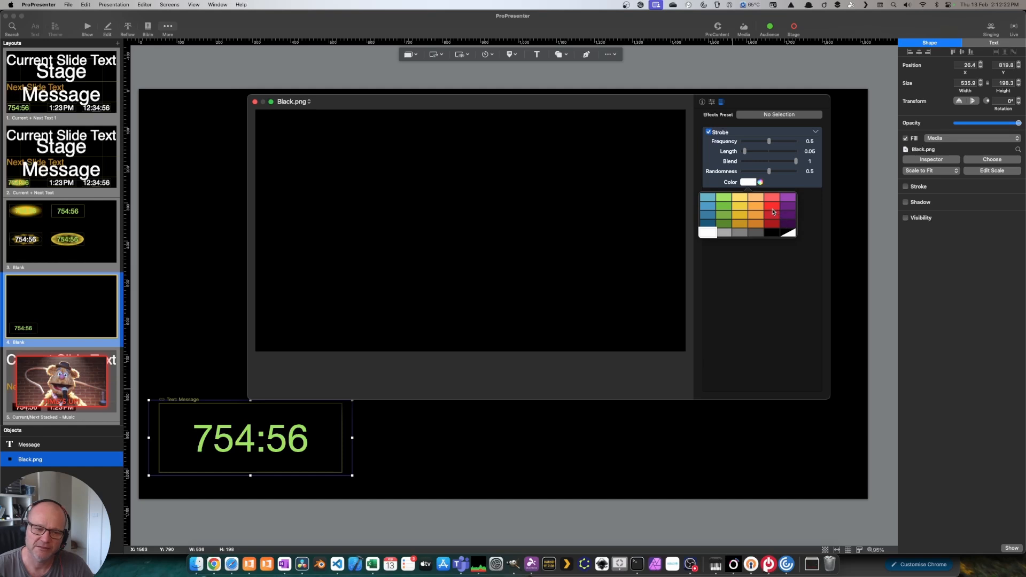
{"action": "left_click", "coordinate": [744, 208]}
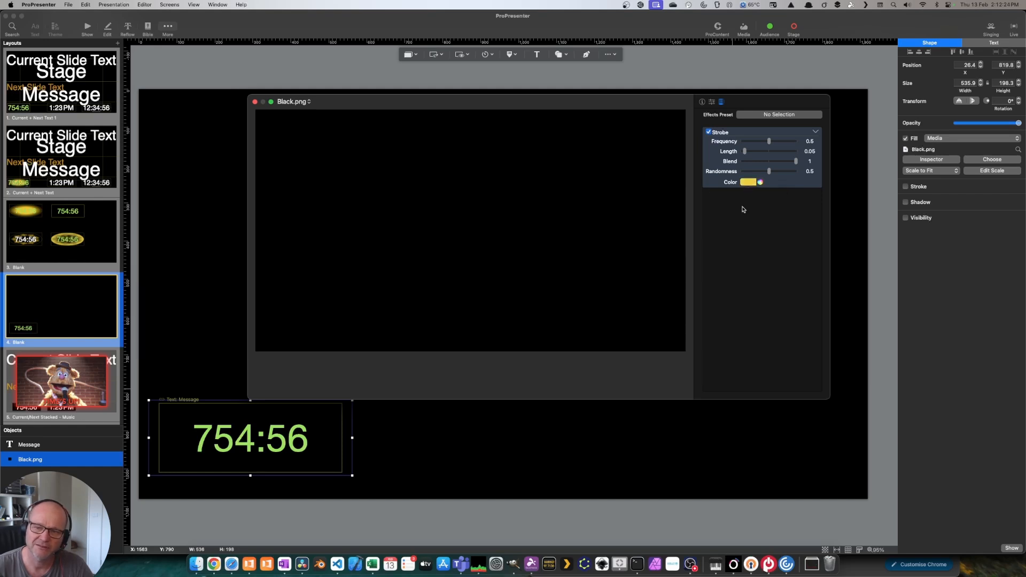
{"action": "left_click", "coordinate": [747, 182]}
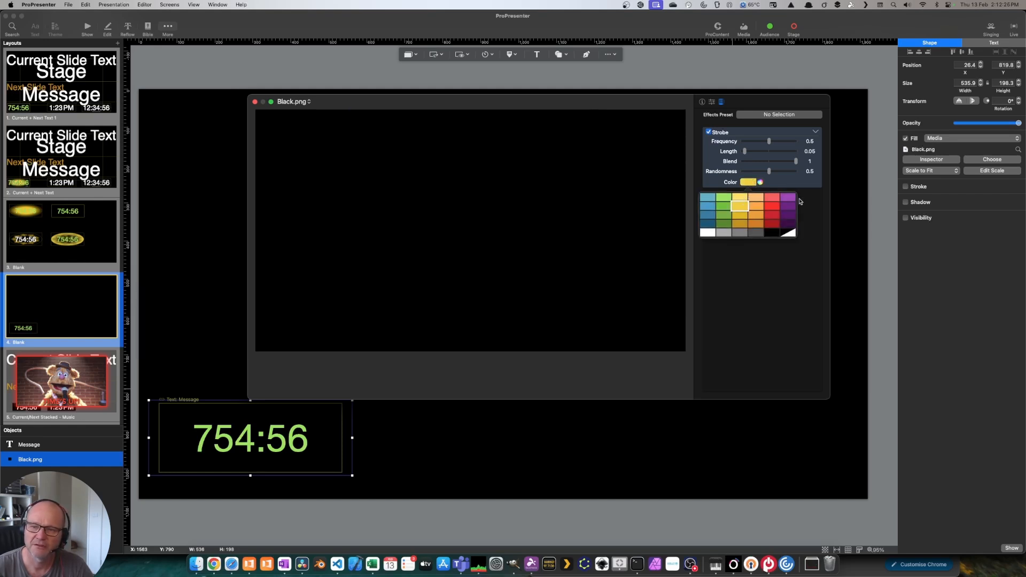
{"action": "left_click", "coordinate": [800, 201]}
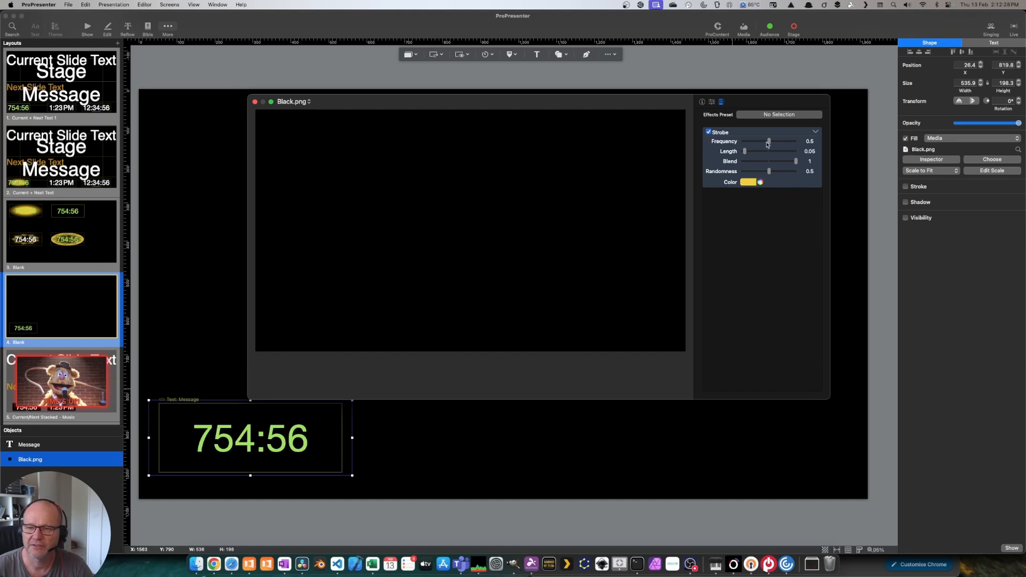
Set the Strobe effect's frequency to about 0.09, length to 1 and randomness to 0.
{"action": "left_click_drag", "start_coordinate": [746, 152], "coordinate": [691, 174]}
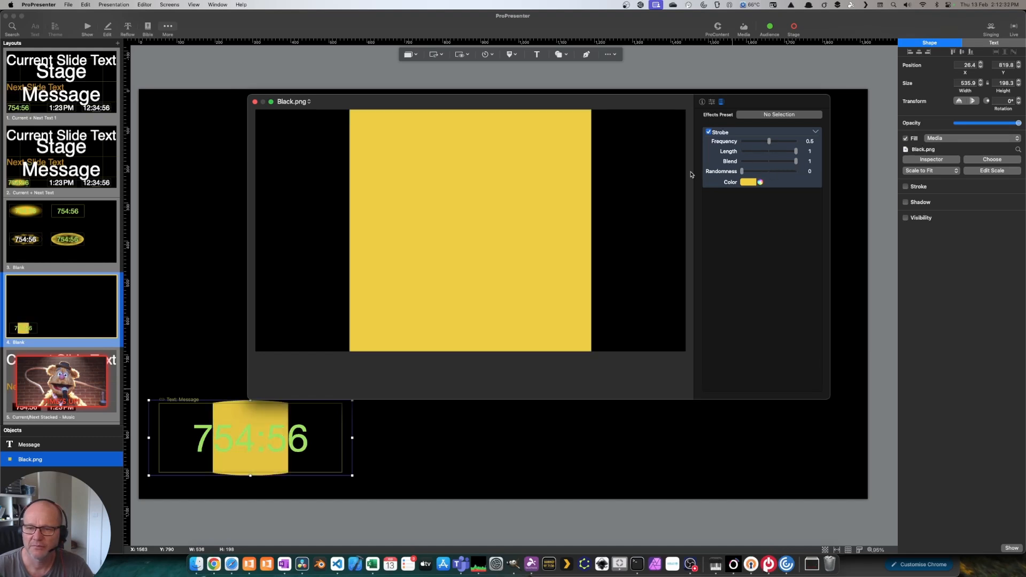
{"action": "left_click_drag", "start_coordinate": [770, 143], "coordinate": [748, 145]}
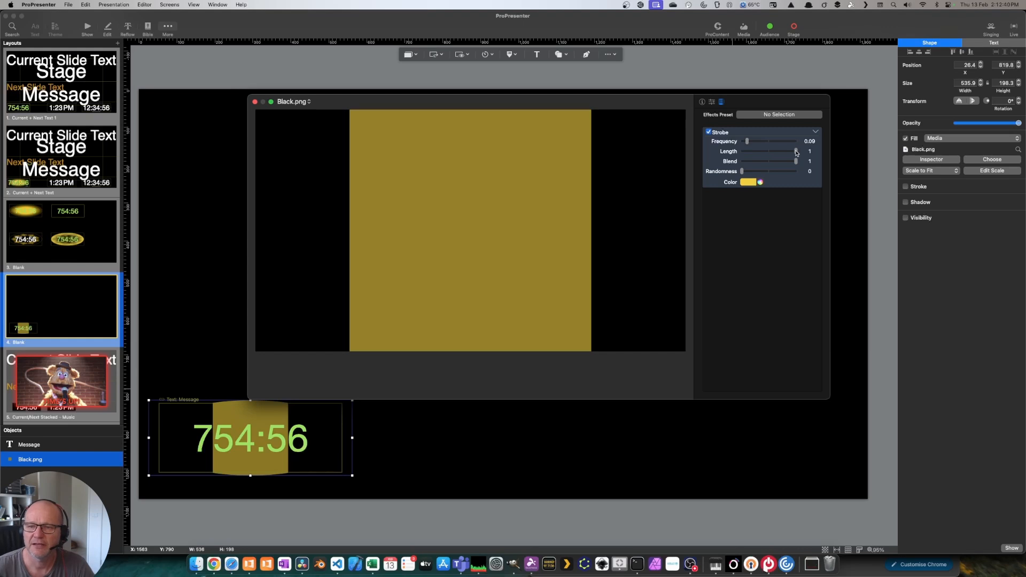
{"action": "left_click_drag", "start_coordinate": [796, 153], "coordinate": [830, 150]}
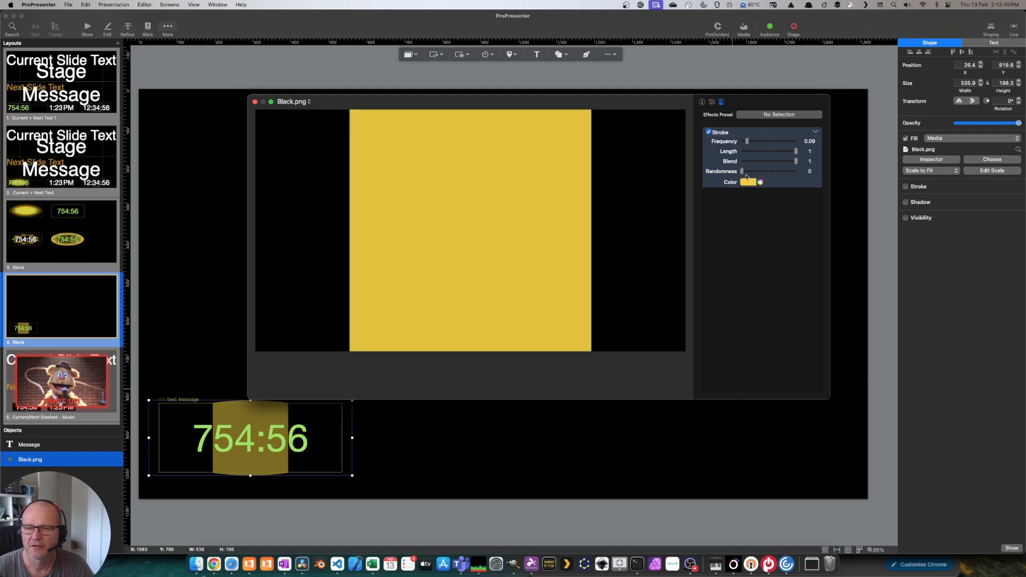
{"action": "left_click_drag", "start_coordinate": [743, 172], "coordinate": [698, 173]}
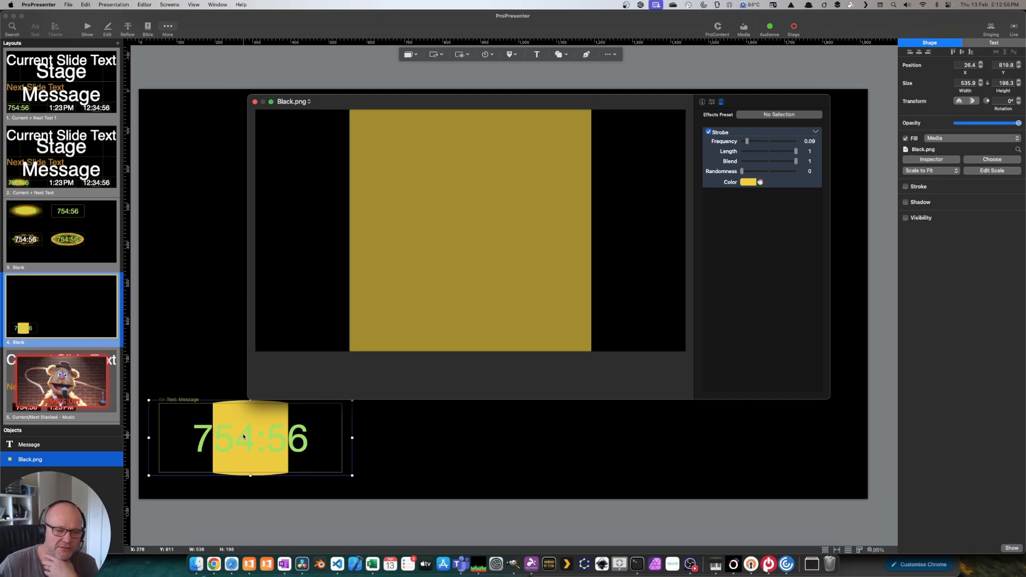
Set the Black.png media scaling to Stretch to Fill and close its inspector.
{"action": "left_click", "coordinate": [713, 102]}
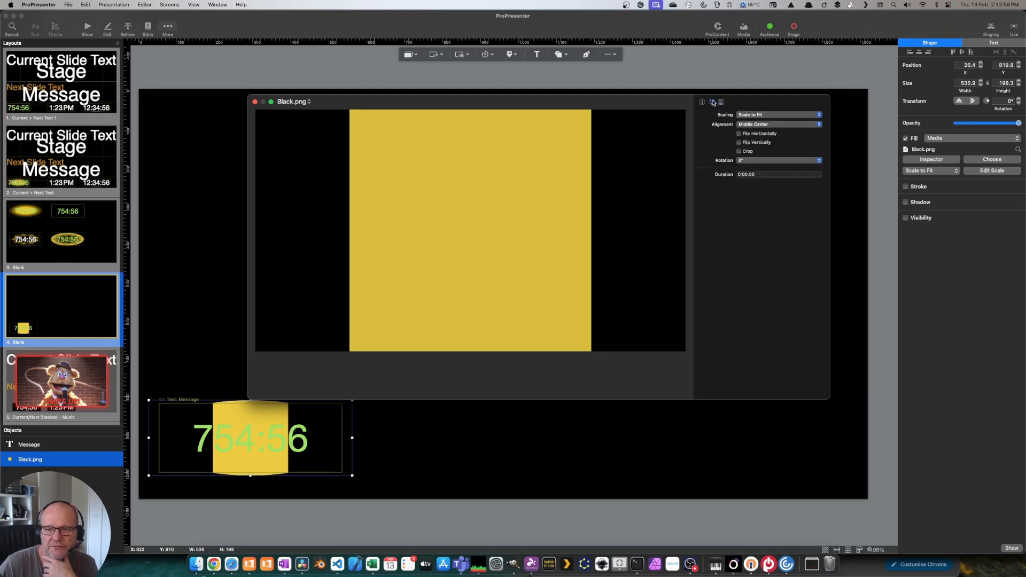
{"action": "left_click", "coordinate": [768, 115]}
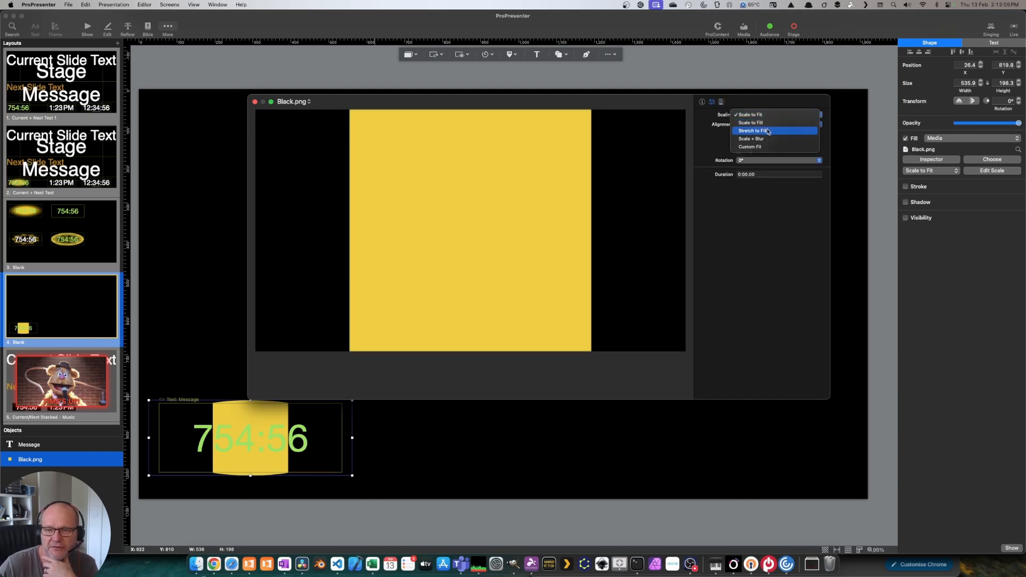
{"action": "left_click", "coordinate": [768, 131]}
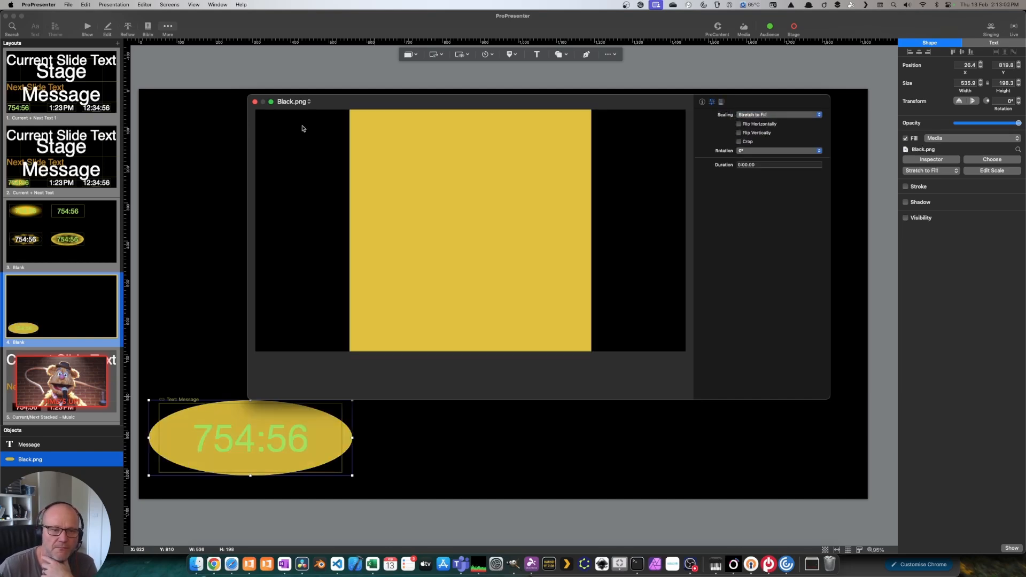
{"action": "left_click", "coordinate": [255, 101]}
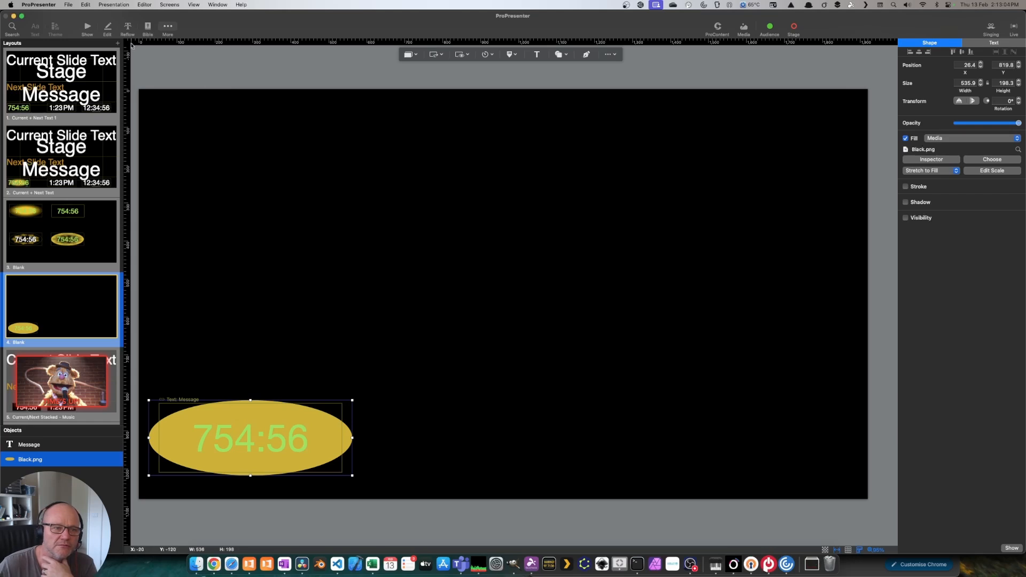
Check the strobing ellipse on the Stage Screen 1 preview in the show view, and reopen the layout editor.
{"action": "left_click", "coordinate": [87, 26]}
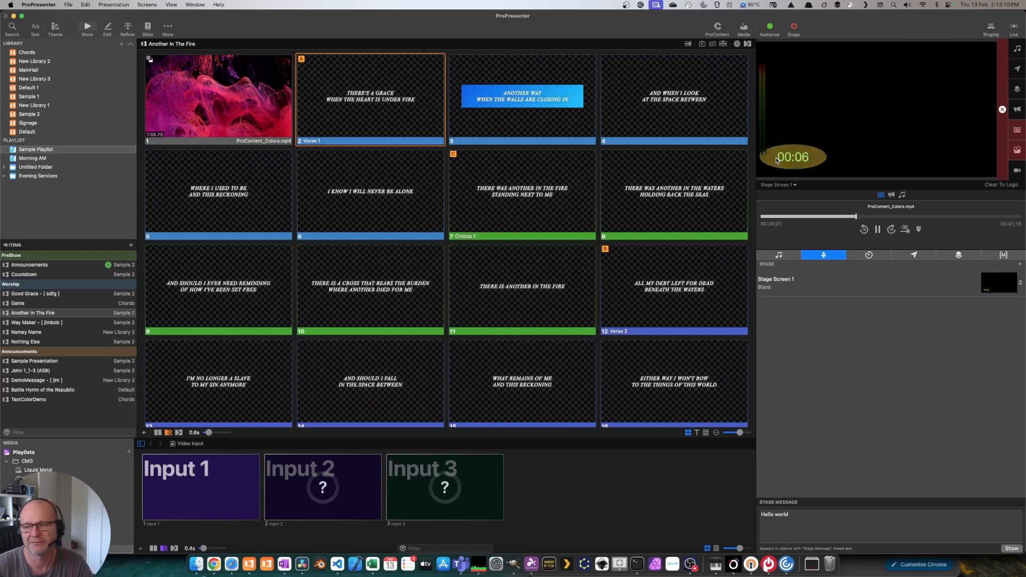
{"action": "left_click", "coordinate": [1020, 284]}
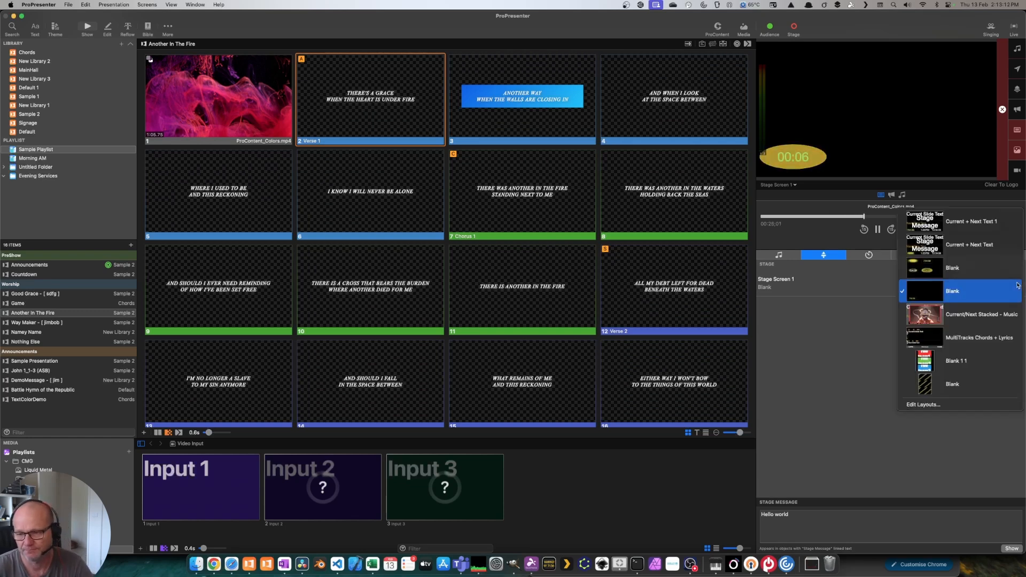
{"action": "left_click", "coordinate": [923, 404]}
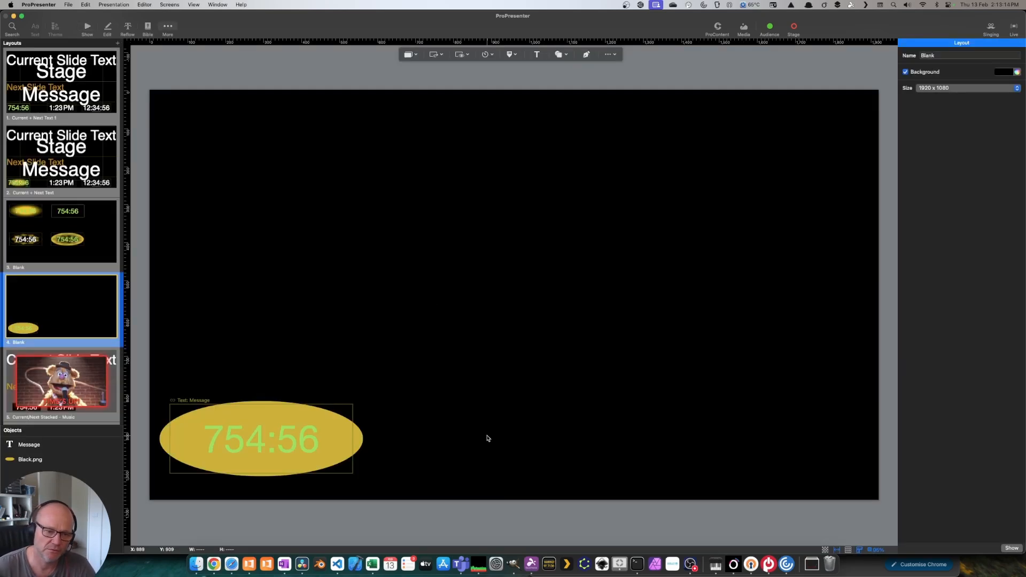
Enable visibility conditions on the ellipse and show it when the Message timer has expired.
{"action": "left_click", "coordinate": [343, 445]}
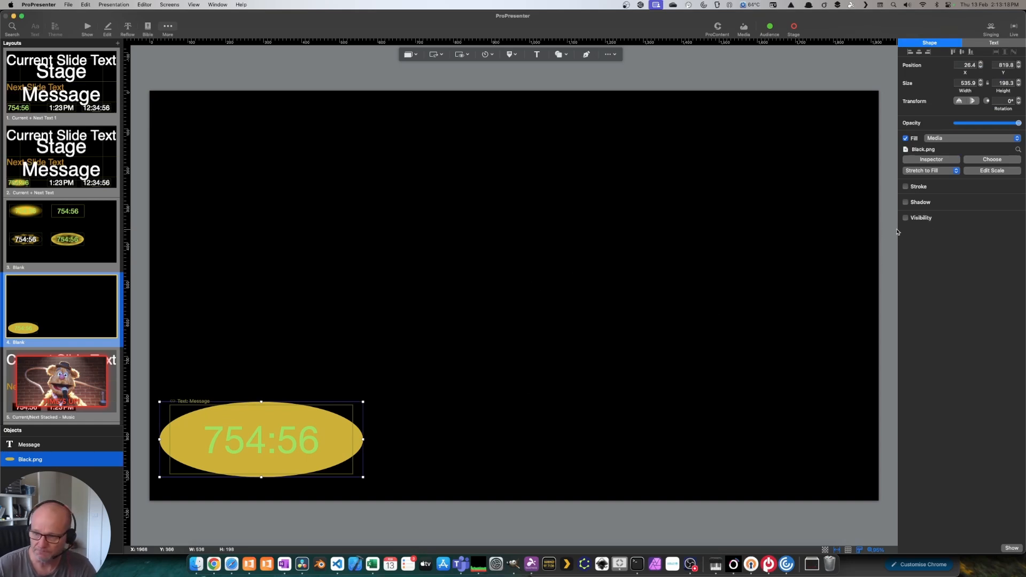
{"action": "left_click", "coordinate": [921, 219]}
{"action": "left_click", "coordinate": [965, 254]}
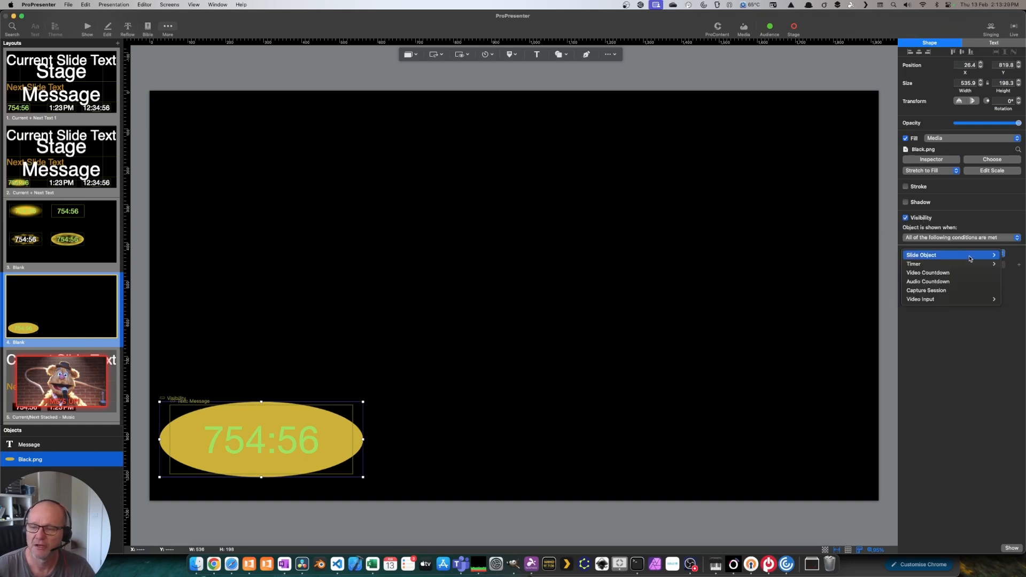
{"action": "mouse_move", "coordinate": [949, 265]}
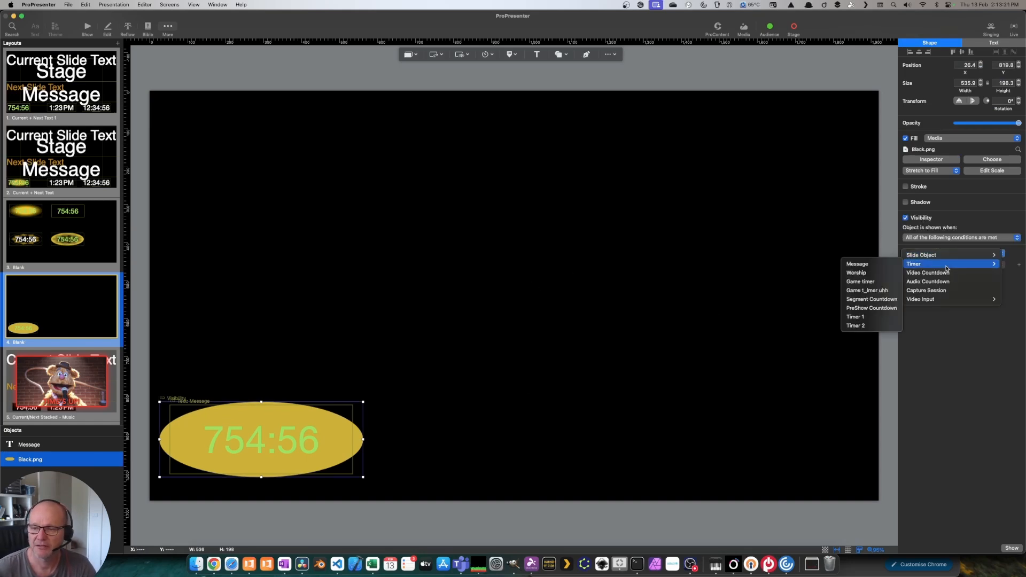
{"action": "left_click", "coordinate": [871, 265]}
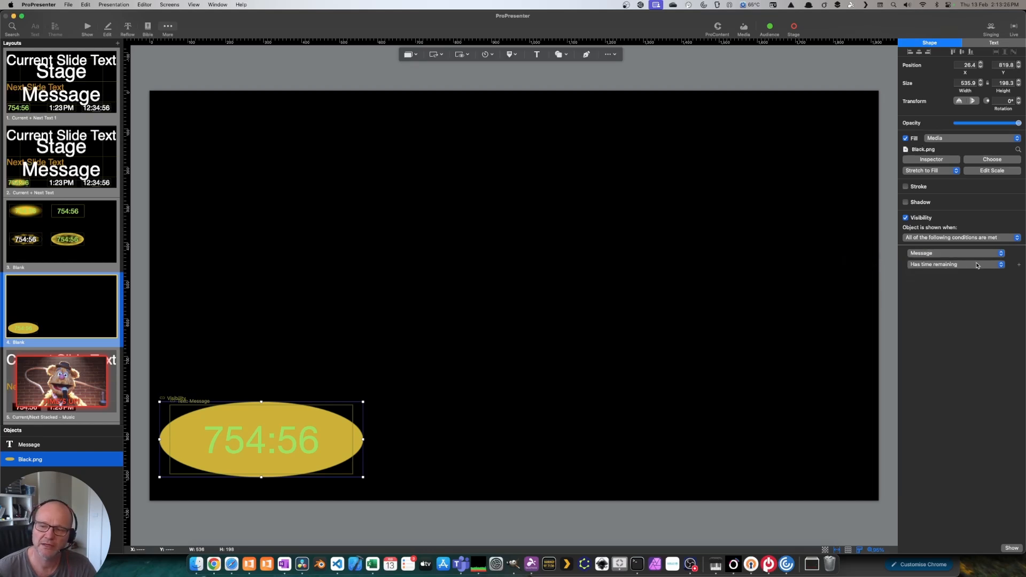
{"action": "left_click", "coordinate": [976, 266]}
{"action": "left_click", "coordinate": [947, 273]}
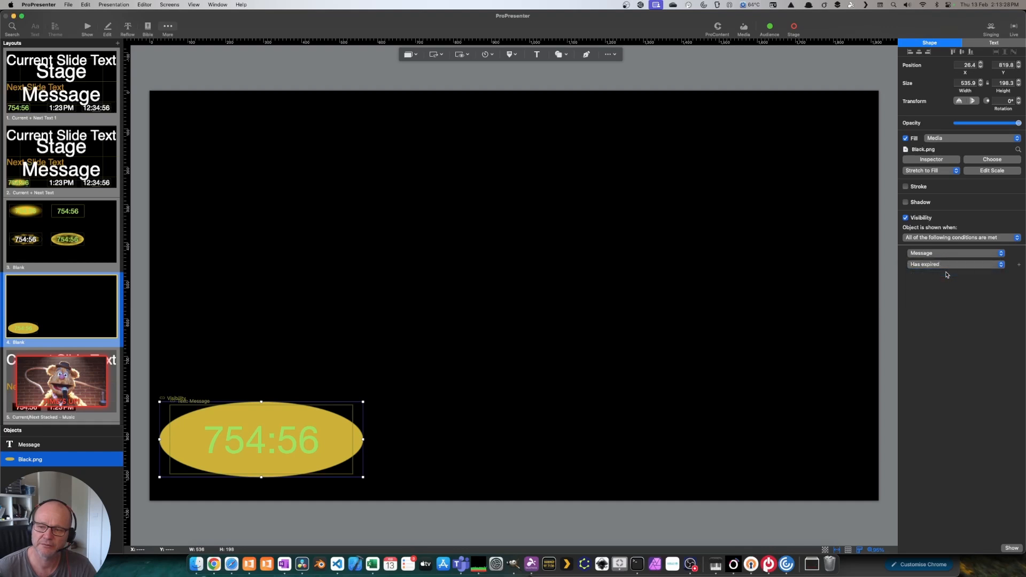
Add a second visibility condition to the ellipse requiring that the Message timer is running.
{"action": "left_click", "coordinate": [1018, 265]}
{"action": "left_click", "coordinate": [941, 281]}
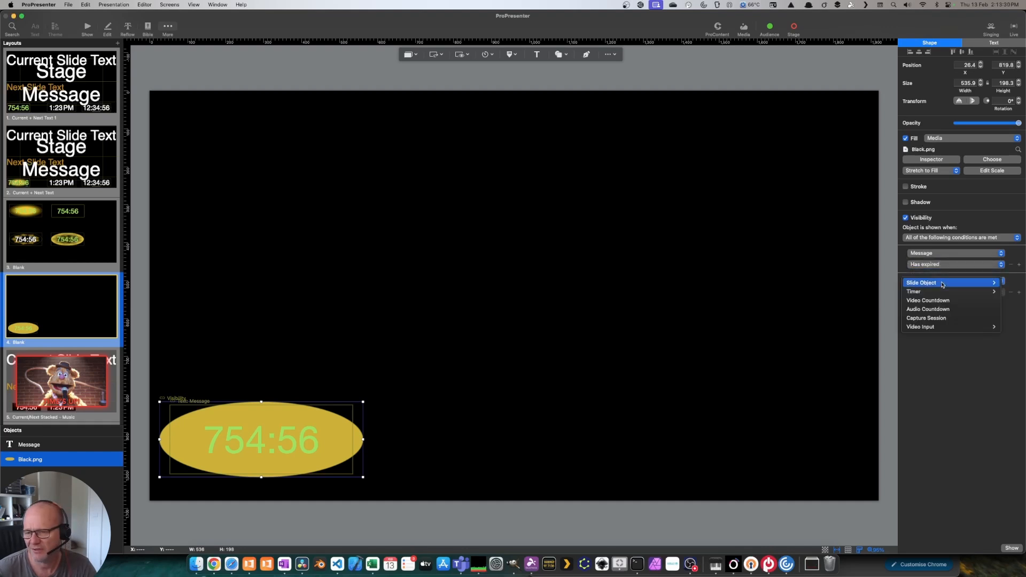
{"action": "mouse_move", "coordinate": [924, 293]}
{"action": "left_click", "coordinate": [859, 291]}
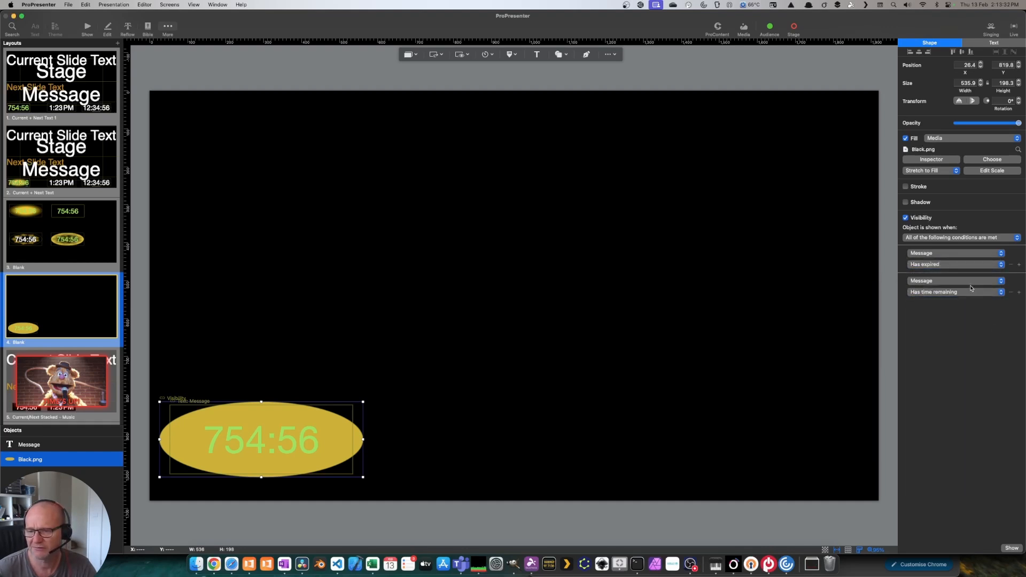
{"action": "left_click", "coordinate": [970, 292]}
{"action": "left_click", "coordinate": [945, 310]}
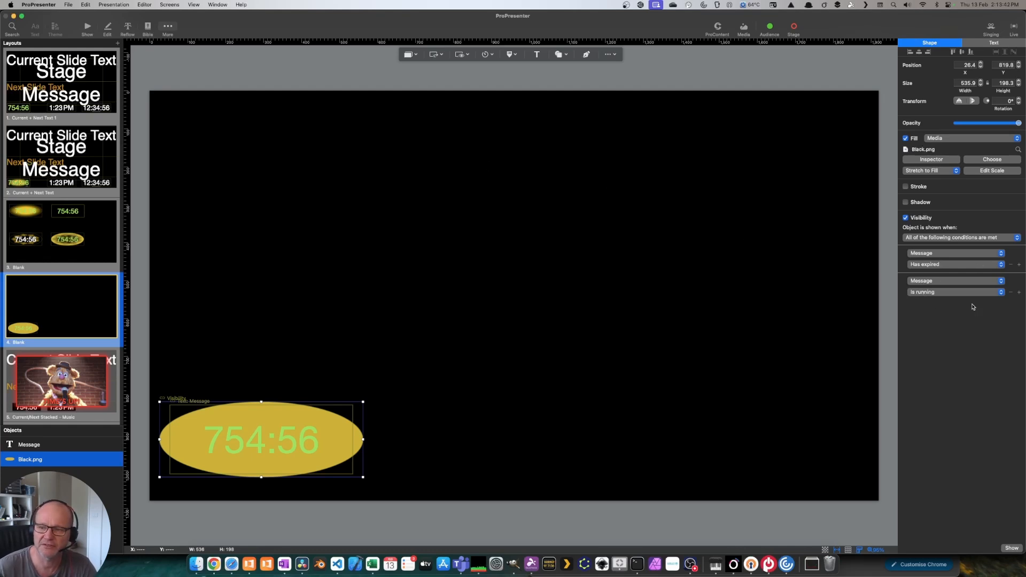
Check the ellipse's conditional visibility on the Stage Screen 1 preview in the show view, and return to layout editing.
{"action": "left_click", "coordinate": [88, 27]}
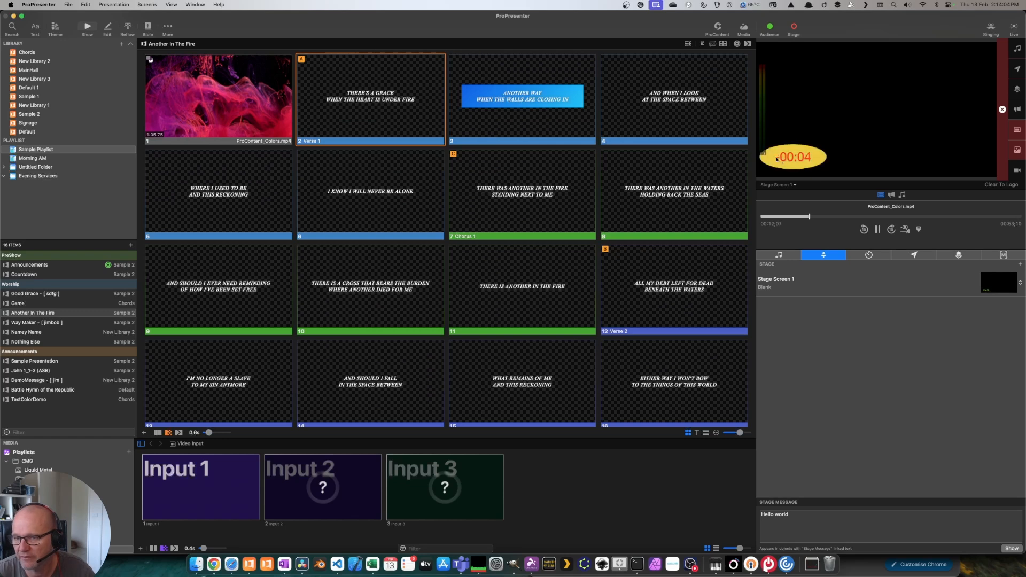
{"action": "left_click", "coordinate": [981, 289]}
{"action": "left_click", "coordinate": [914, 402]}
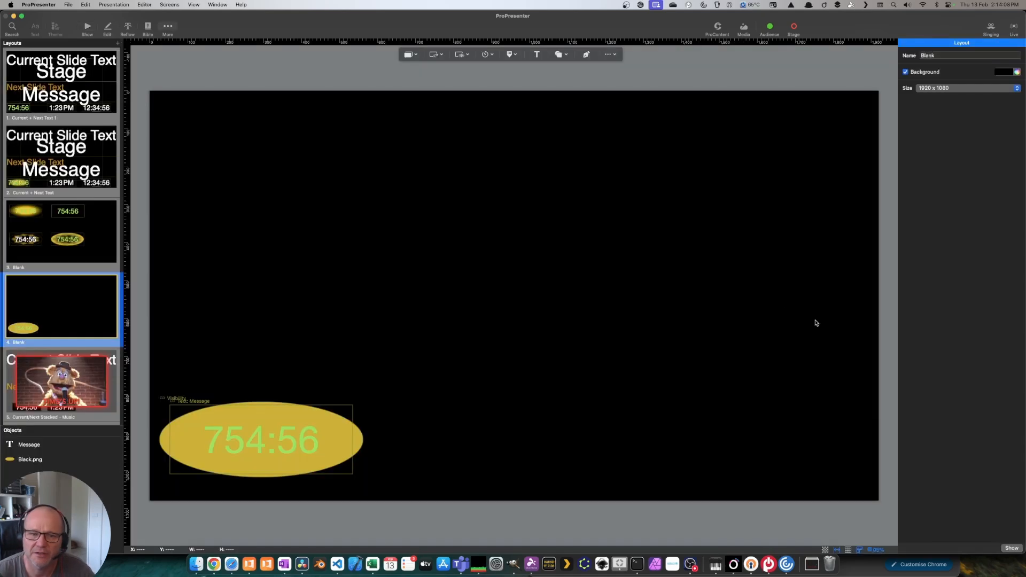
Add a Vignette effect to the ellipse's Black.png media alongside the Strobe, and close its inspector.
{"action": "left_click", "coordinate": [40, 458]}
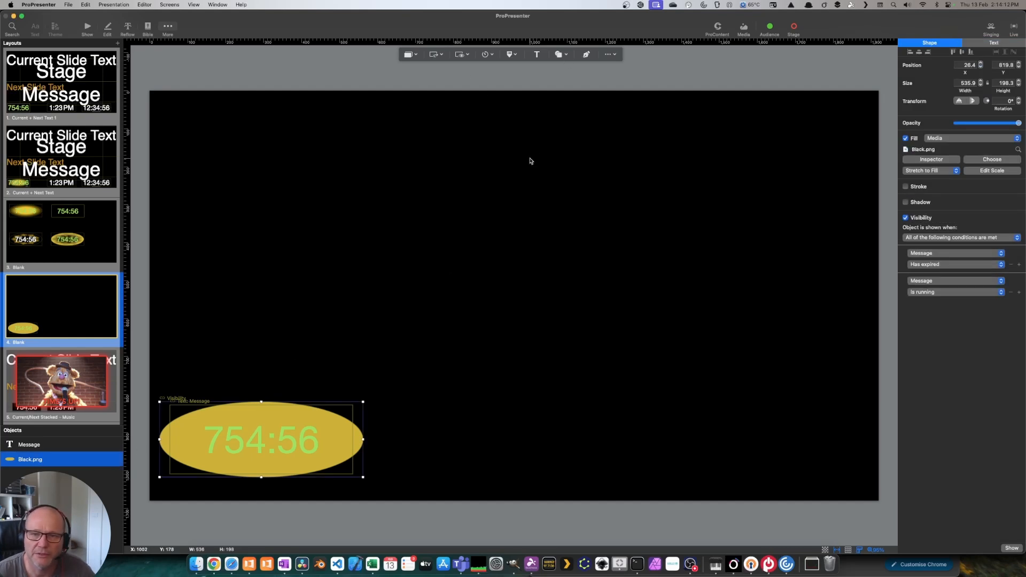
{"action": "left_click", "coordinate": [935, 158]}
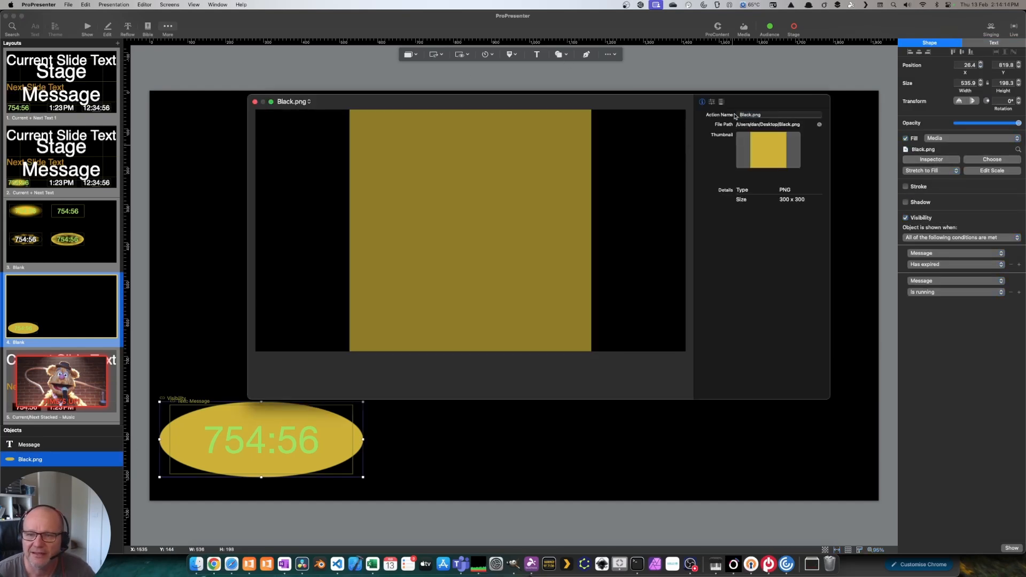
{"action": "left_click", "coordinate": [722, 102]}
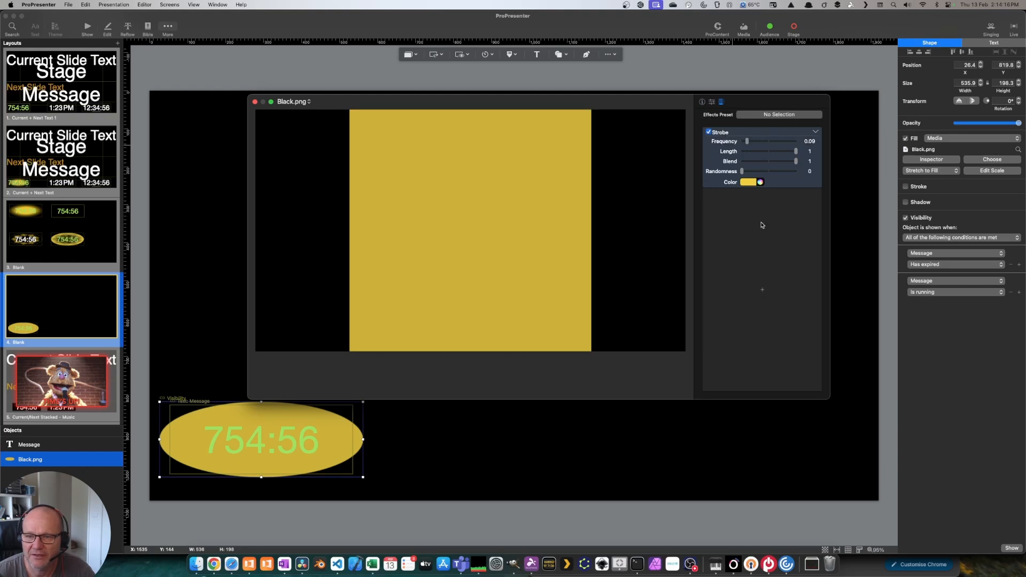
{"action": "left_click", "coordinate": [776, 265]}
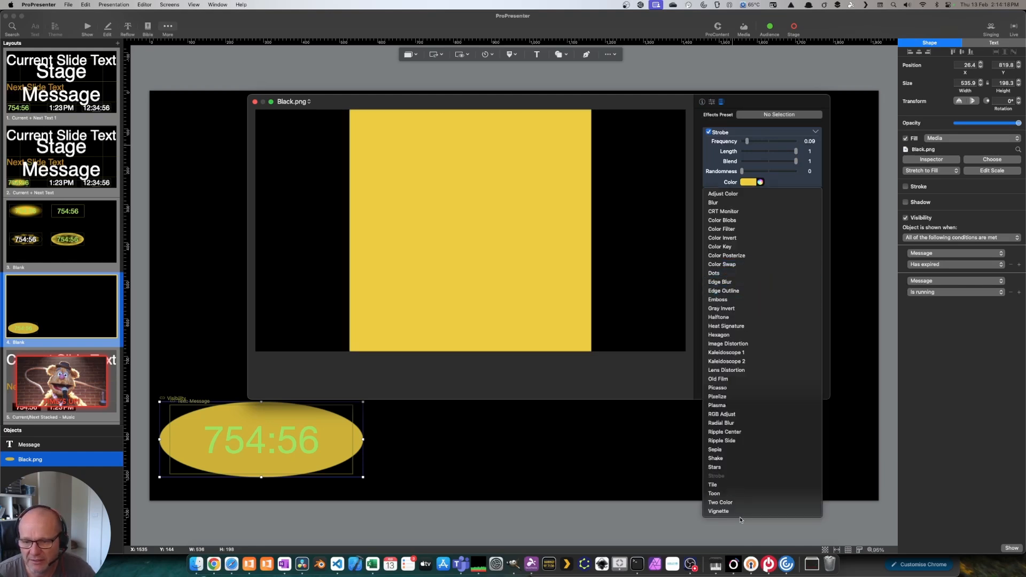
{"action": "left_click", "coordinate": [739, 512]}
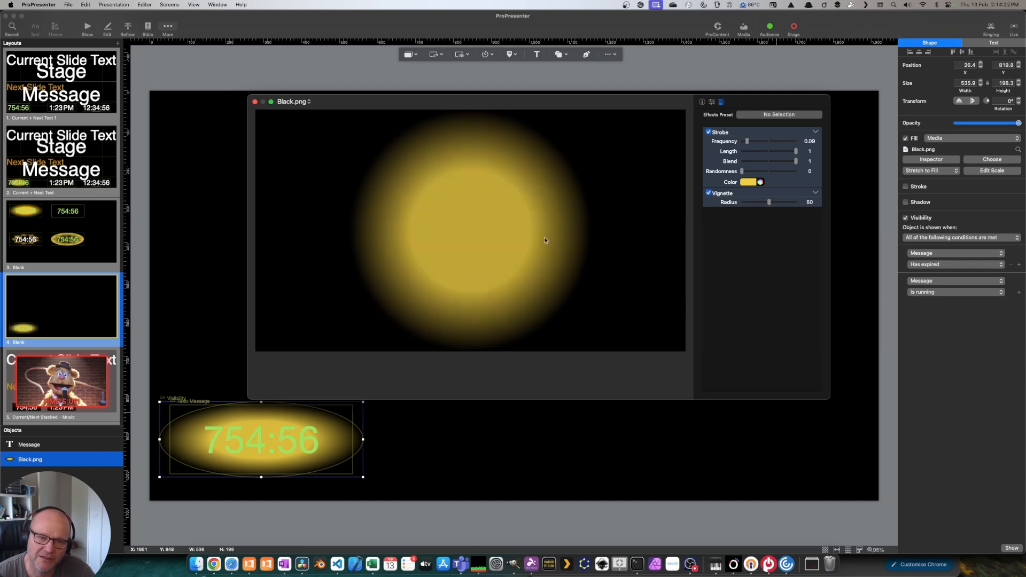
{"action": "left_click", "coordinate": [255, 102]}
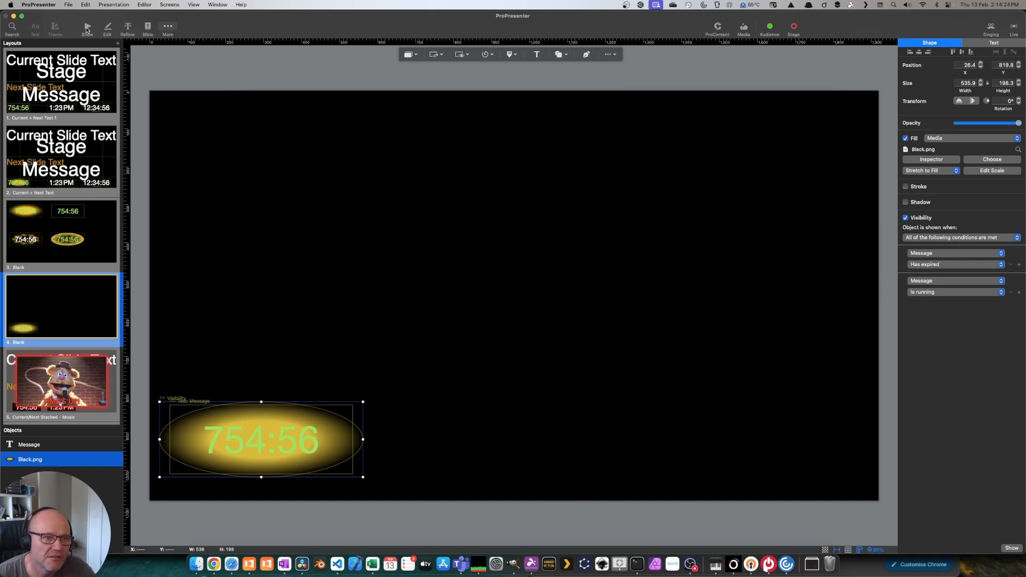
View the Stage Screen 1 output in an enlarged separate window from the show view, and close that window.
{"action": "left_click", "coordinate": [87, 28]}
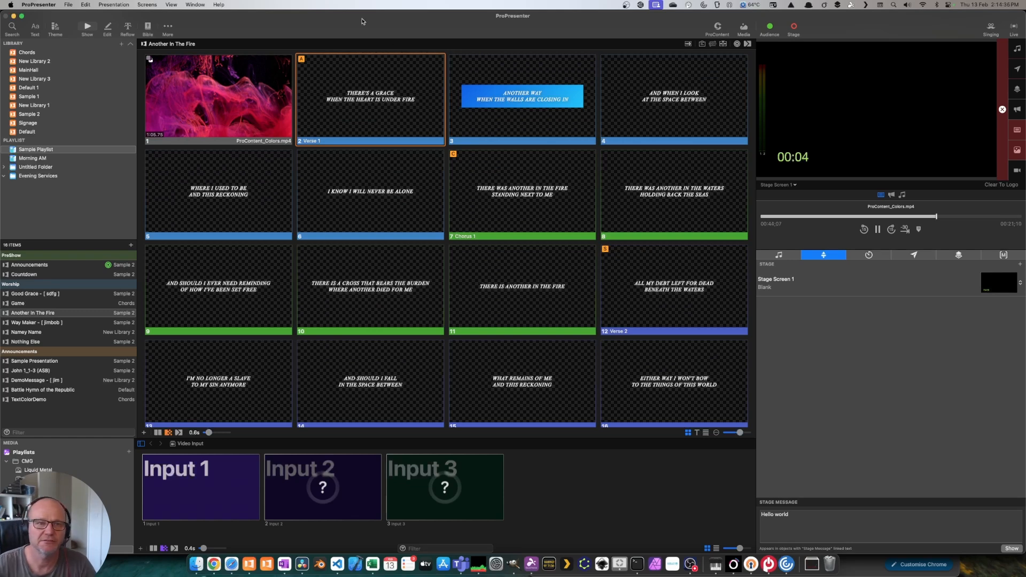
{"action": "left_click", "coordinate": [196, 6]}
{"action": "mouse_move", "coordinate": [224, 84]}
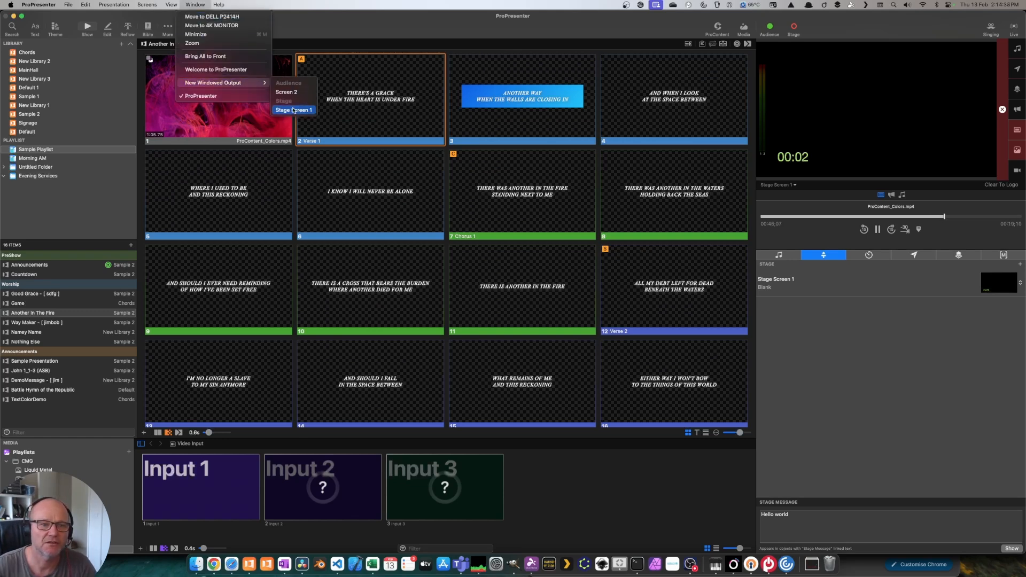
{"action": "left_click", "coordinate": [293, 110]}
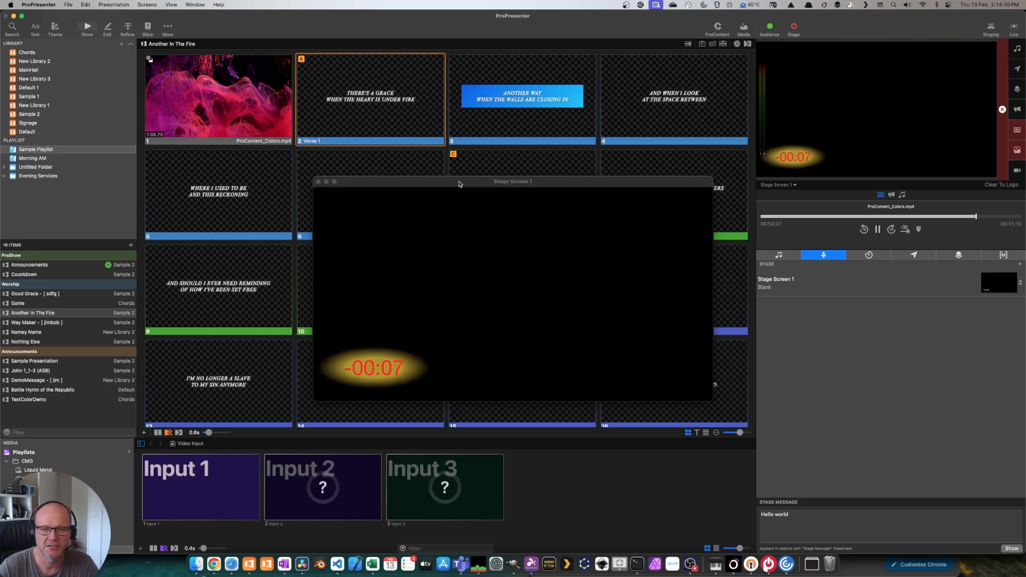
{"action": "left_click_drag", "start_coordinate": [319, 182], "coordinate": [142, 90]}
{"action": "left_click_drag", "start_coordinate": [534, 308], "coordinate": [717, 412]}
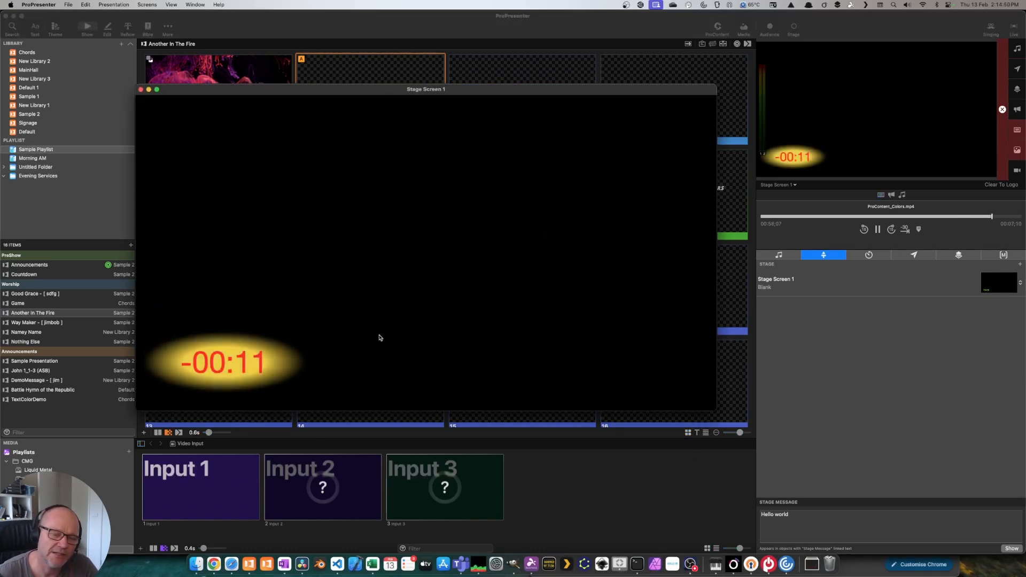
{"action": "left_click", "coordinate": [140, 89]}
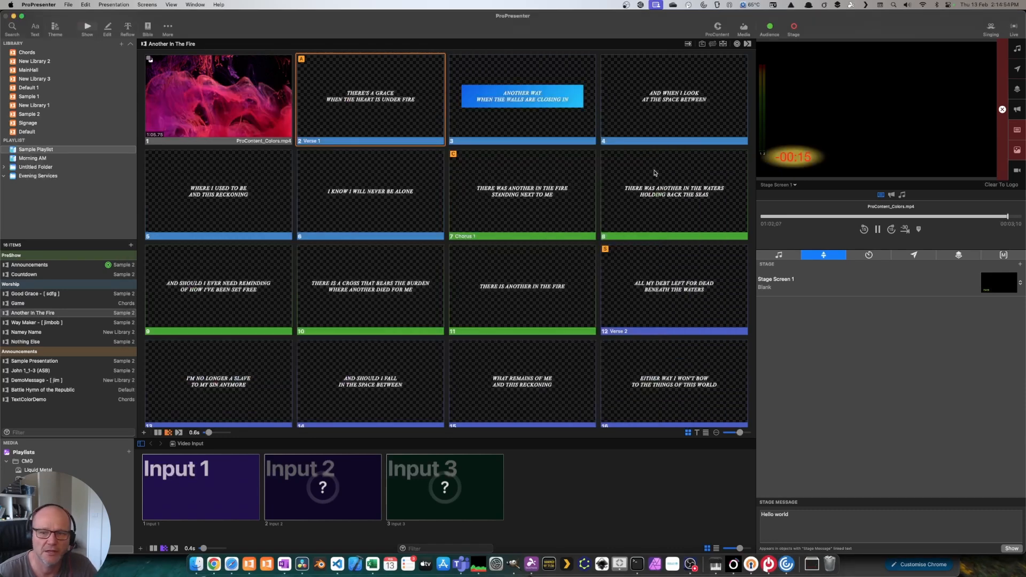
Reopen the layout for editing, duplicate the Message timer with its ellipse, and place the copies to the right, with the ellipse at about X 1030, Y 812.
{"action": "left_click", "coordinate": [998, 290]}
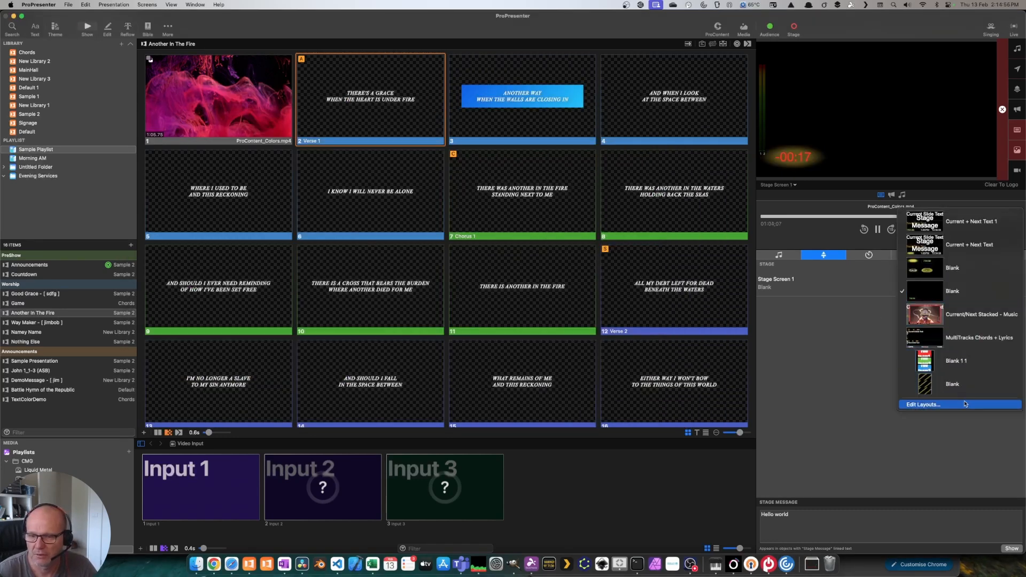
{"action": "left_click", "coordinate": [989, 404]}
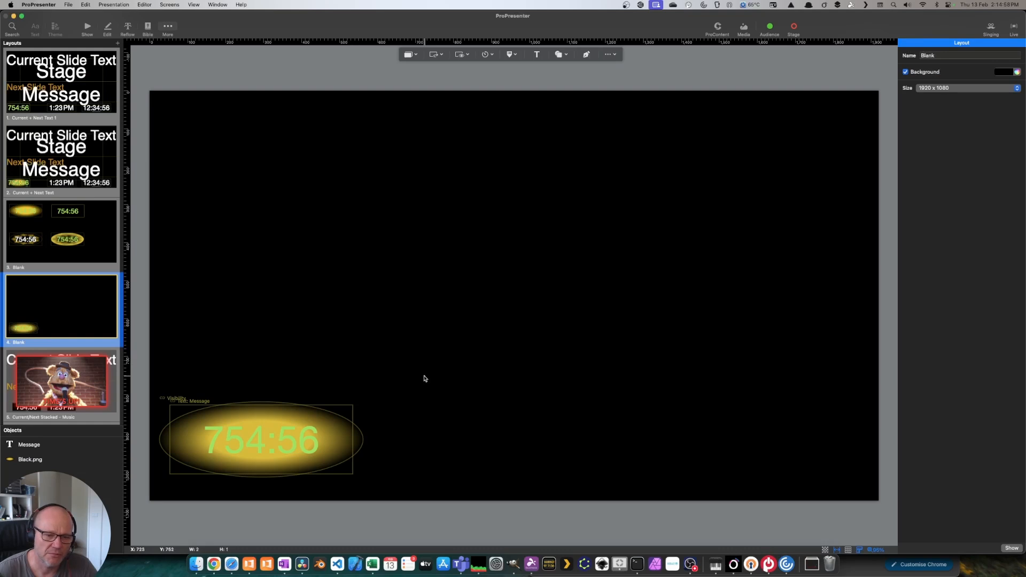
{"action": "left_click_drag", "start_coordinate": [424, 378], "coordinate": [195, 486]}
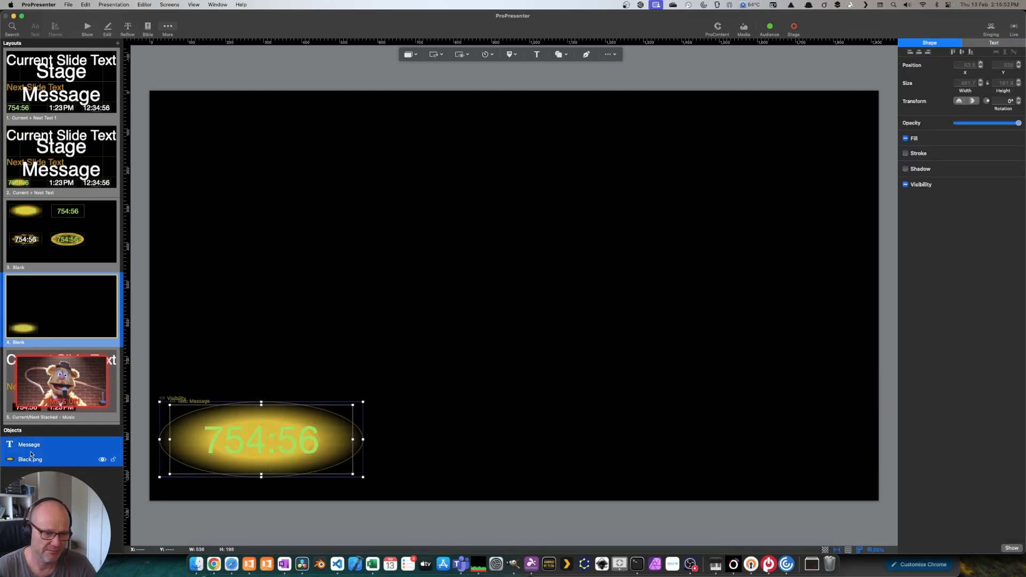
{"action": "key", "text": "super+d"}
{"action": "left_click_drag", "start_coordinate": [269, 441], "coordinate": [641, 432]}
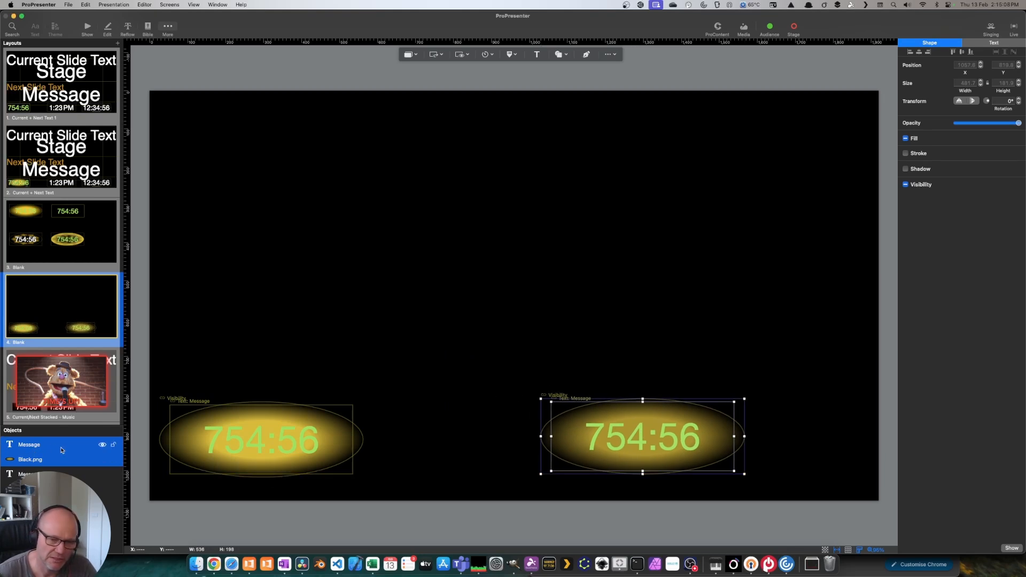
{"action": "left_click", "coordinate": [66, 505]}
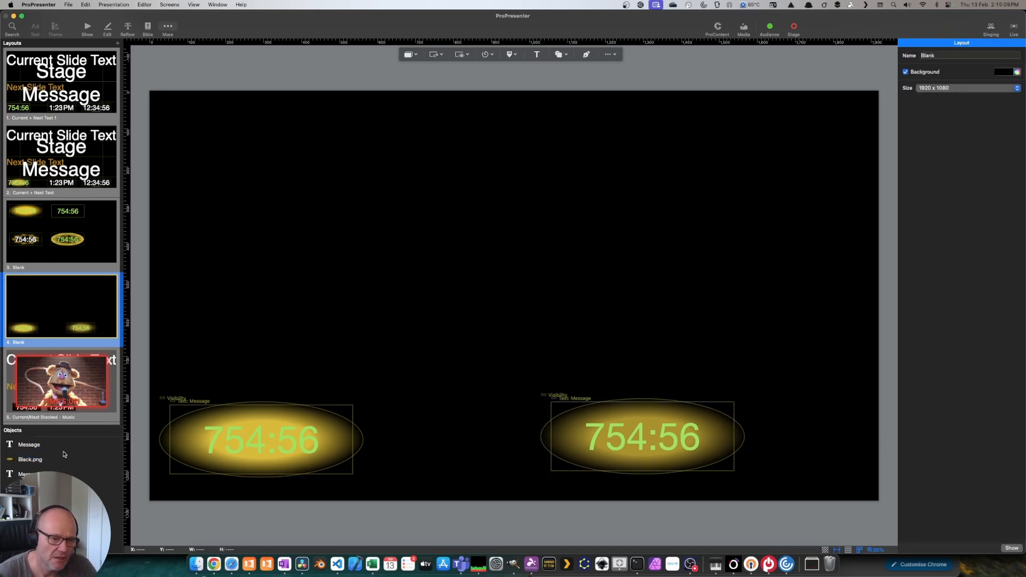
Set the duplicated ellipse's Strobe colour to red, disable its Vignette effect, and close the media inspector.
{"action": "left_click", "coordinate": [35, 461]}
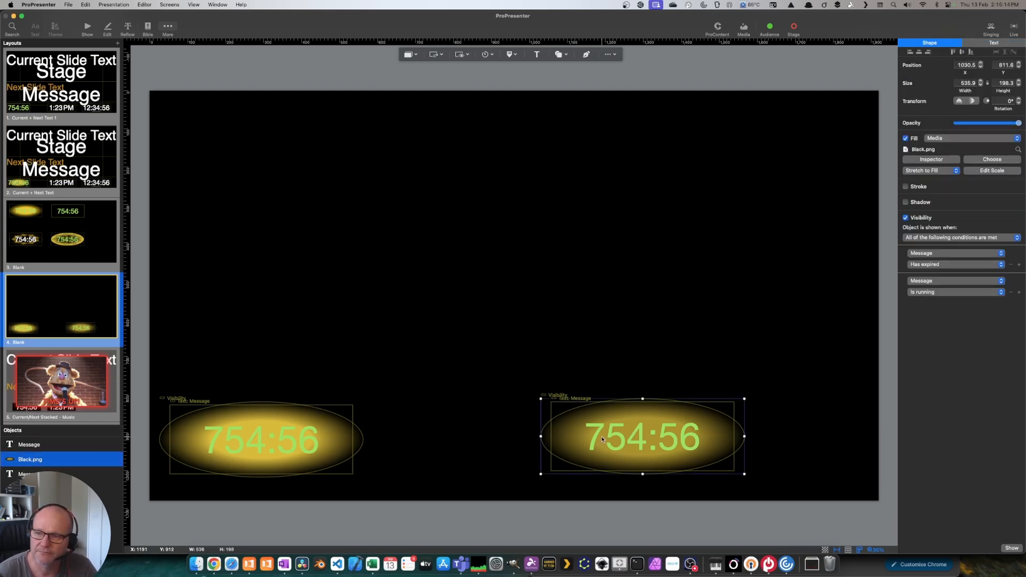
{"action": "left_click", "coordinate": [935, 160]}
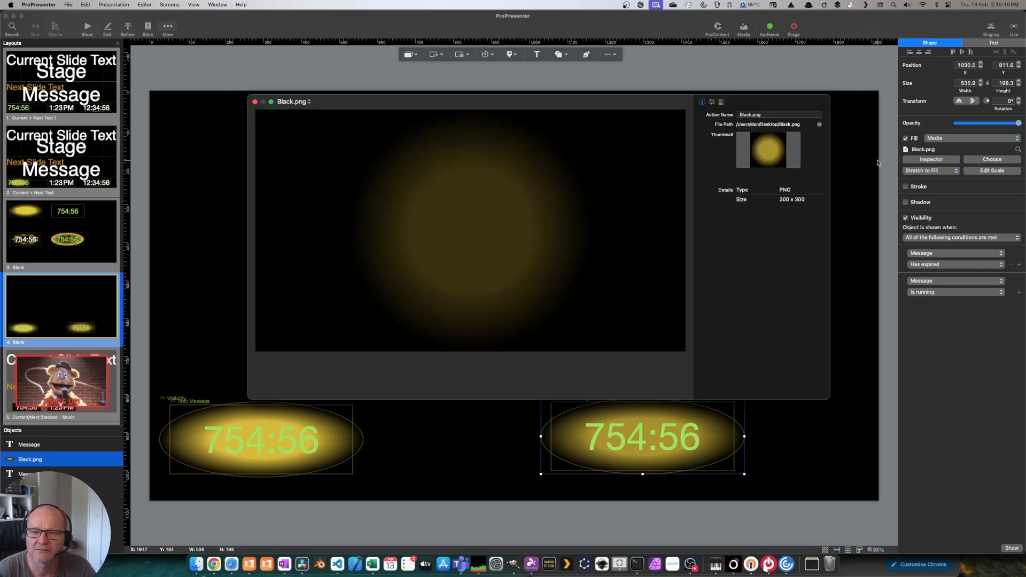
{"action": "left_click", "coordinate": [721, 102]}
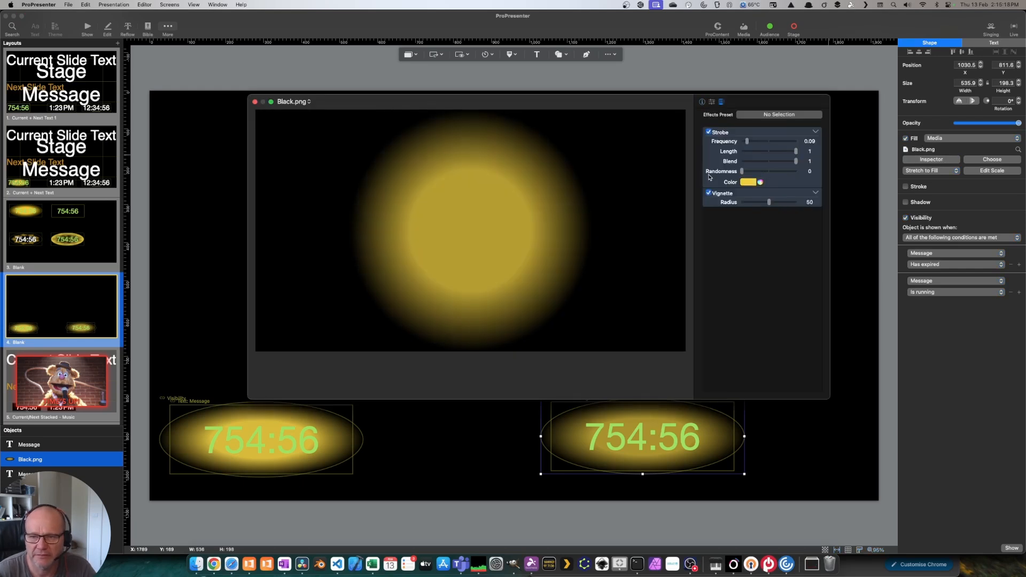
{"action": "left_click", "coordinate": [753, 183]}
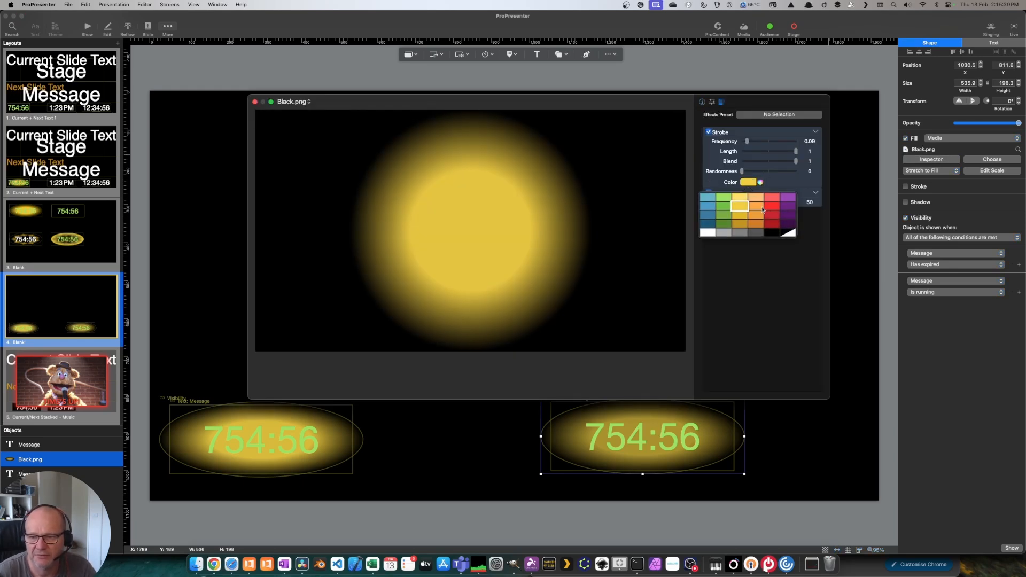
{"action": "left_click", "coordinate": [773, 210]}
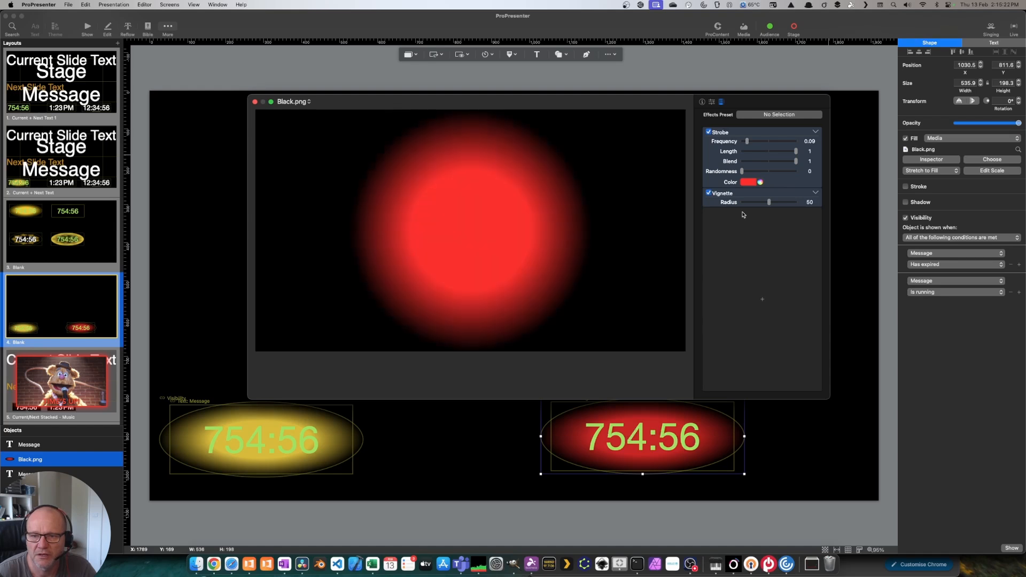
{"action": "left_click", "coordinate": [709, 193]}
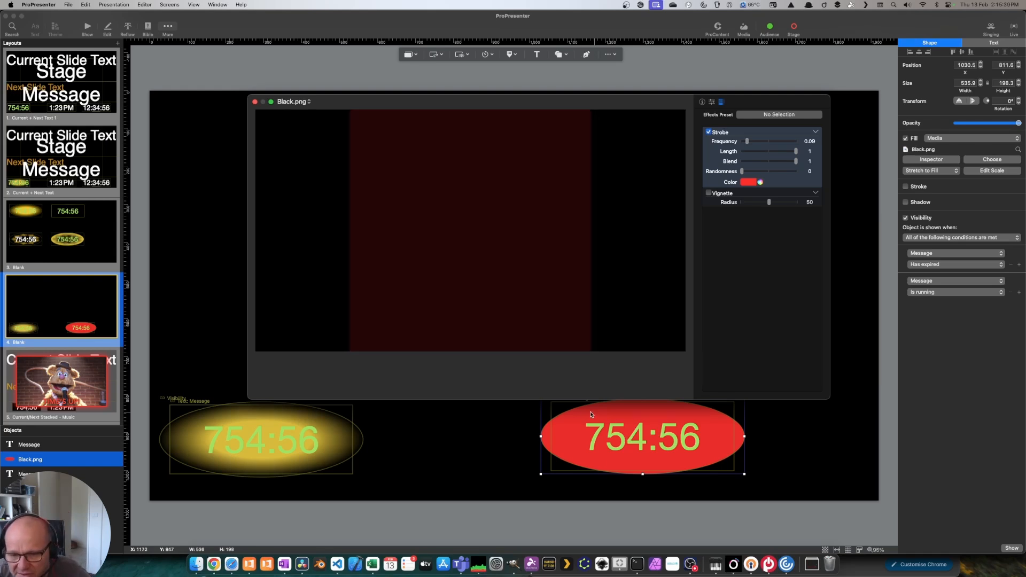
{"action": "scroll", "coordinate": [555, 451], "scroll_direction": "left", "scroll_amount": 2}
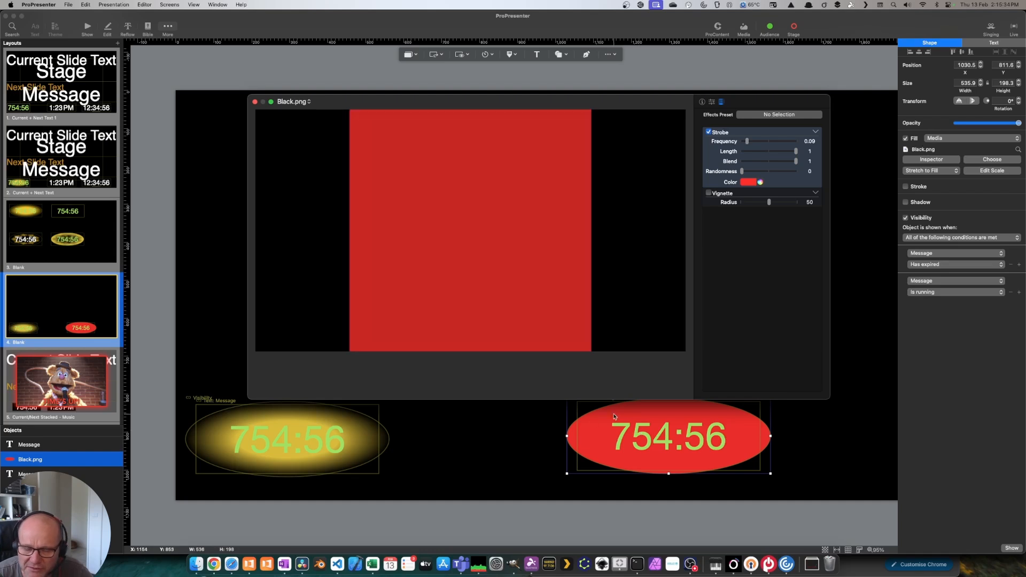
{"action": "left_click", "coordinate": [255, 102]}
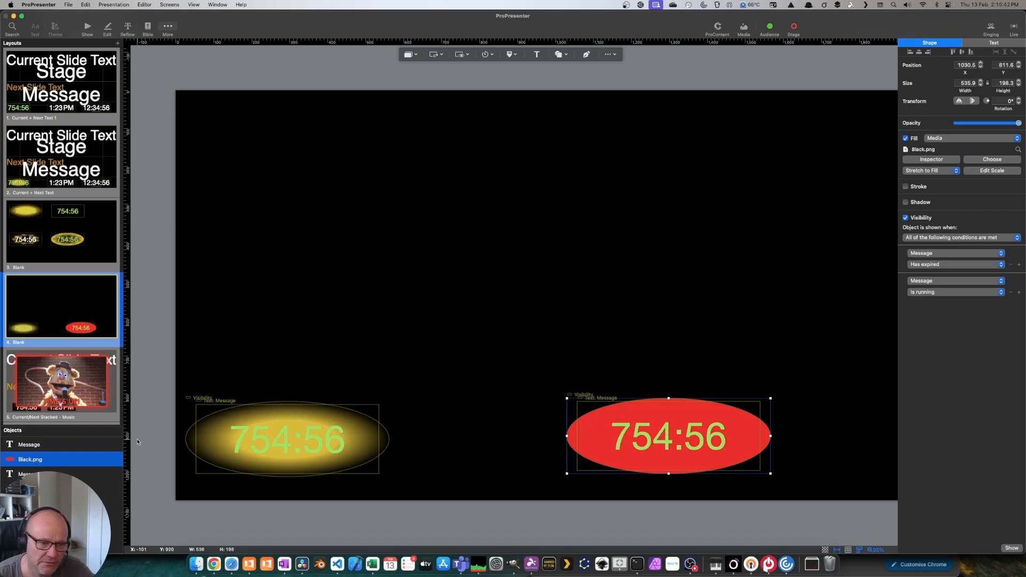
Change the text colour type of the timer over the red ellipse to Text Cut Out.
{"action": "left_click", "coordinate": [695, 464]}
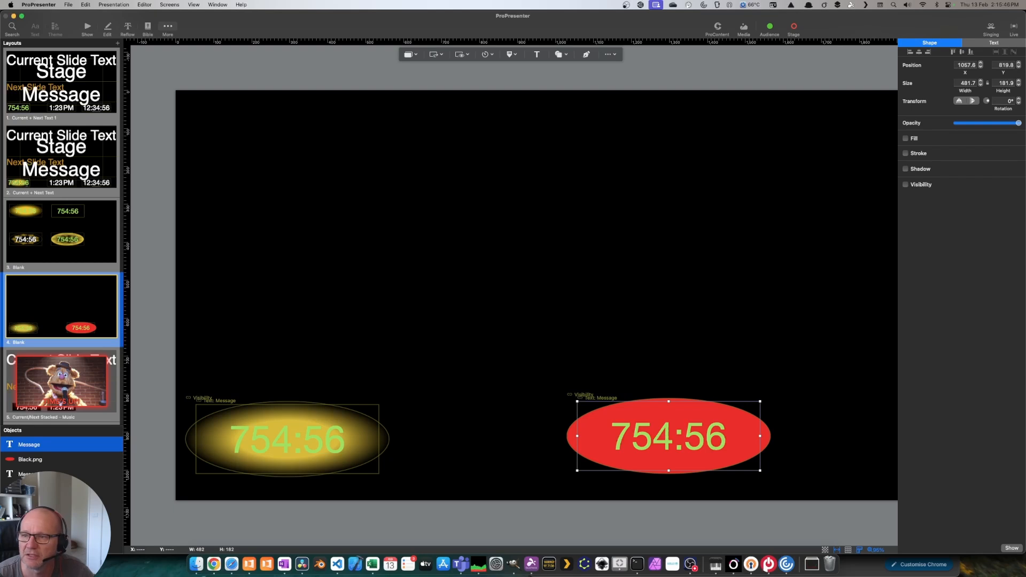
{"action": "left_click", "coordinate": [993, 43]}
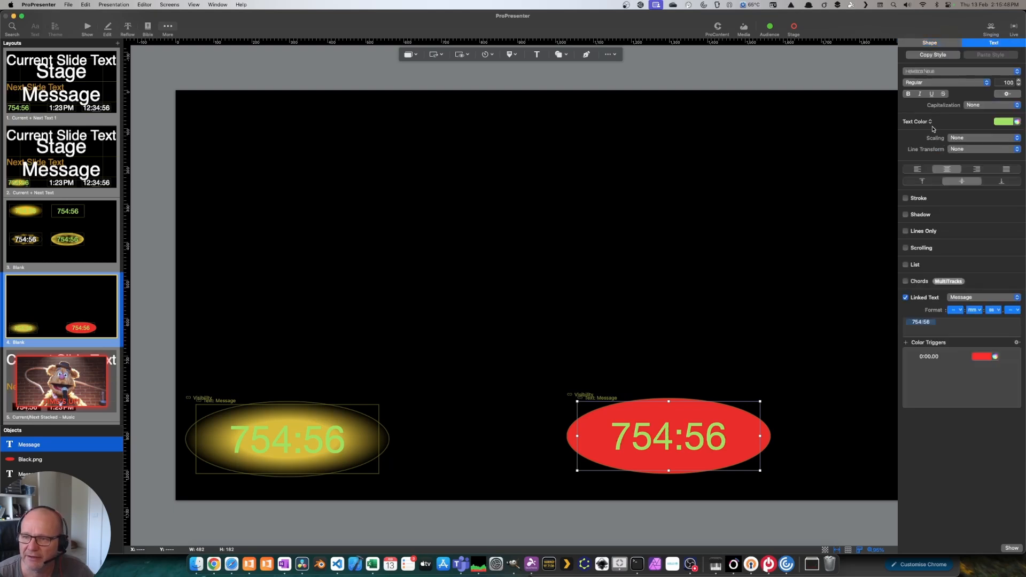
{"action": "left_click", "coordinate": [930, 123]}
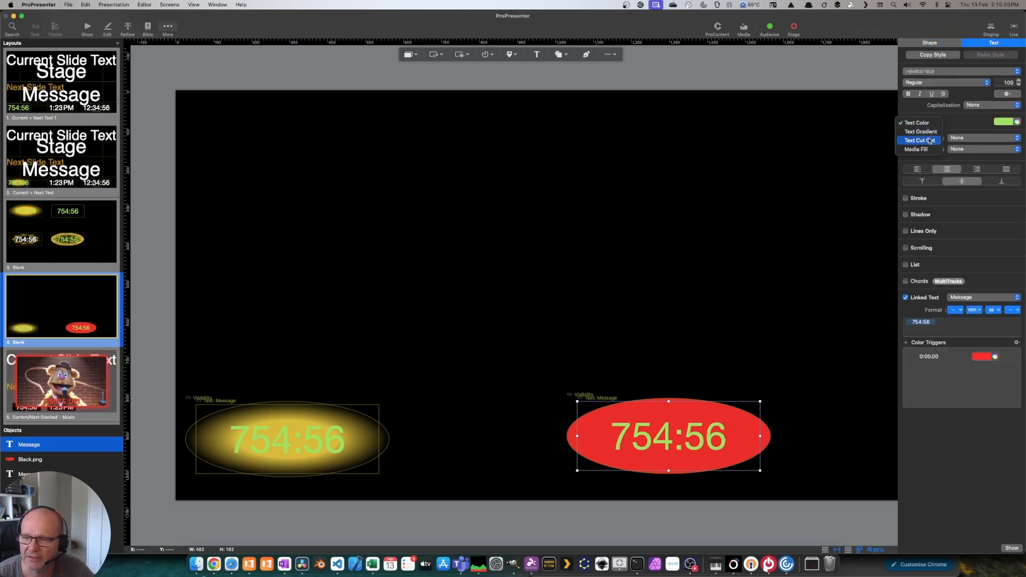
{"action": "left_click", "coordinate": [930, 141]}
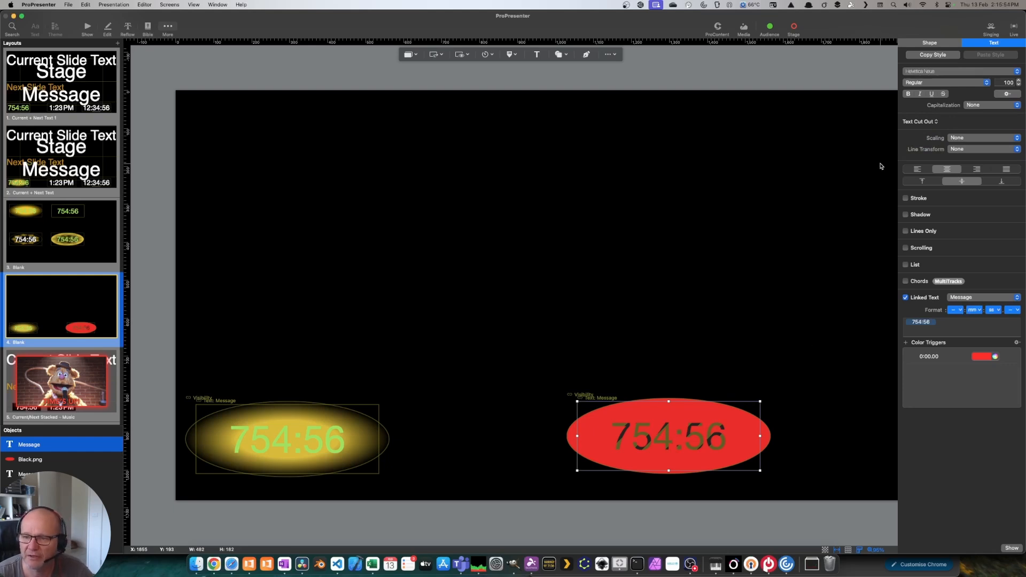
Enable a fill on the cut-out Message timer and set its colour to black.
{"action": "left_click", "coordinate": [935, 43]}
{"action": "left_click", "coordinate": [906, 138]}
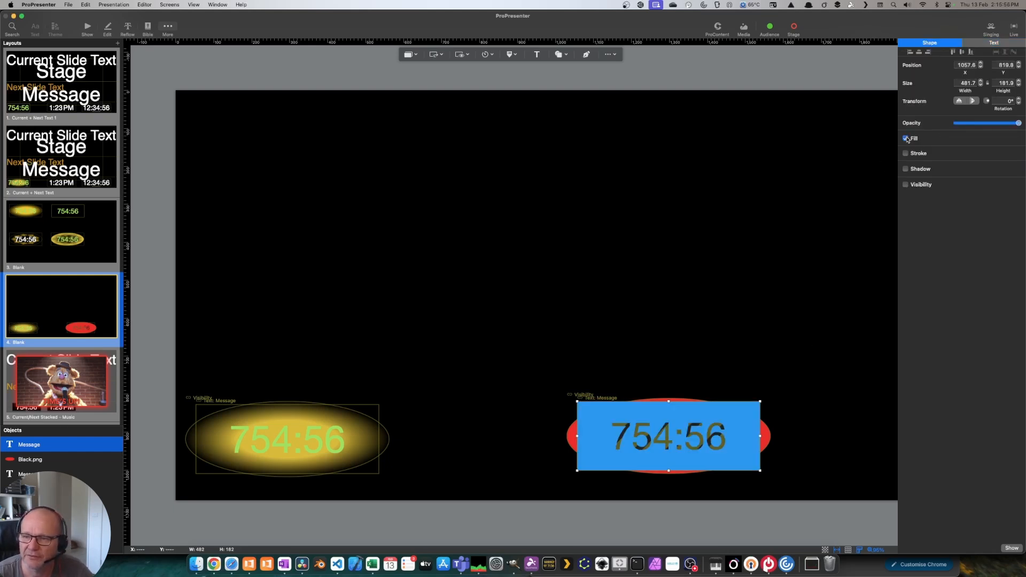
{"action": "left_click", "coordinate": [1010, 151]}
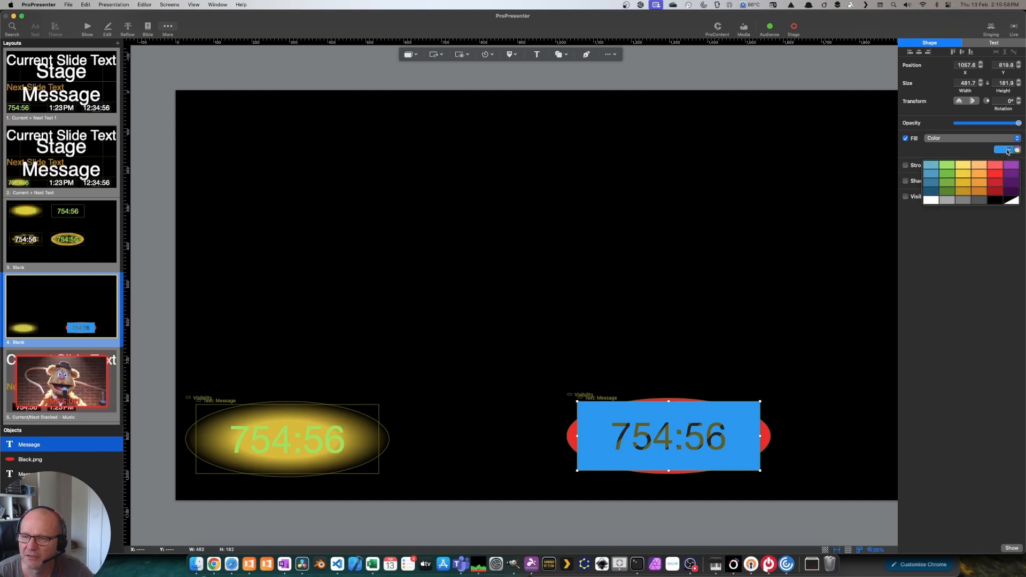
{"action": "left_click", "coordinate": [999, 201]}
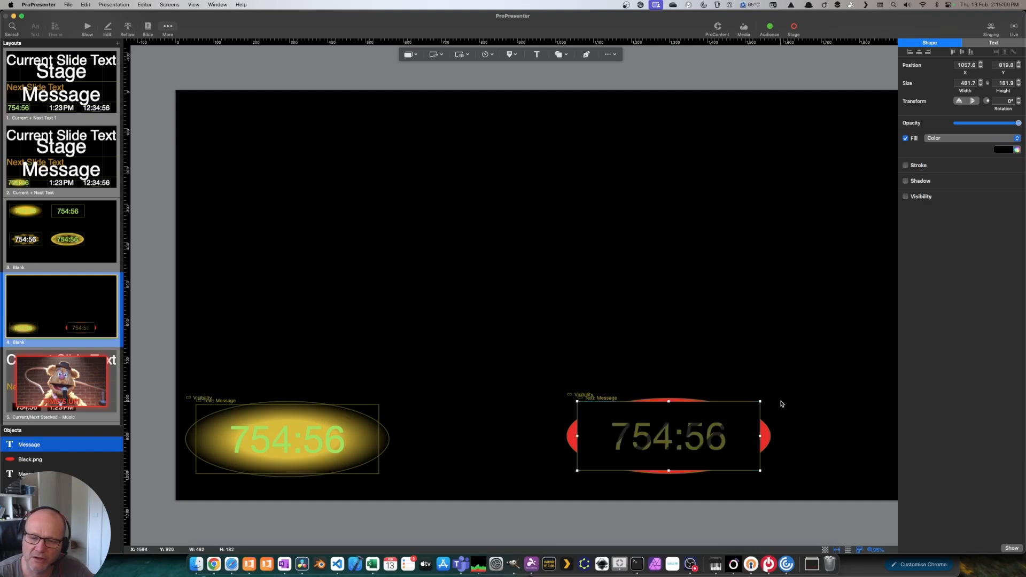
Resize the red ellipse to about 482 by 174 at about X 1058, Y 828 so it sits behind the cut-out timer.
{"action": "left_click", "coordinate": [767, 434]}
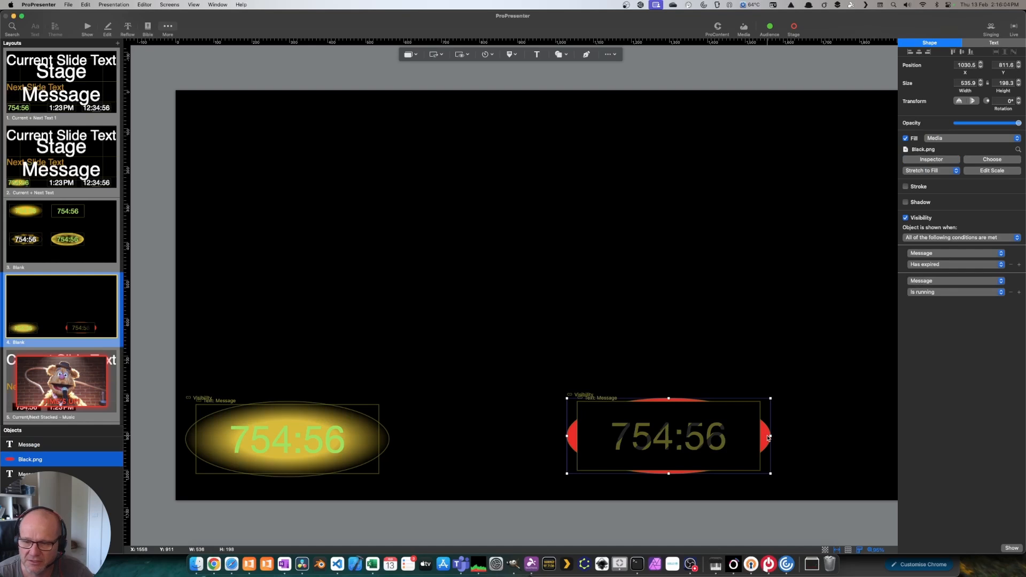
{"action": "mouse_move", "coordinate": [770, 435]}
{"action": "left_mouse_down"}
{"action": "mouse_move", "coordinate": [751, 436]}
{"action": "mouse_move", "coordinate": [760, 435]}
{"action": "left_mouse_up"}
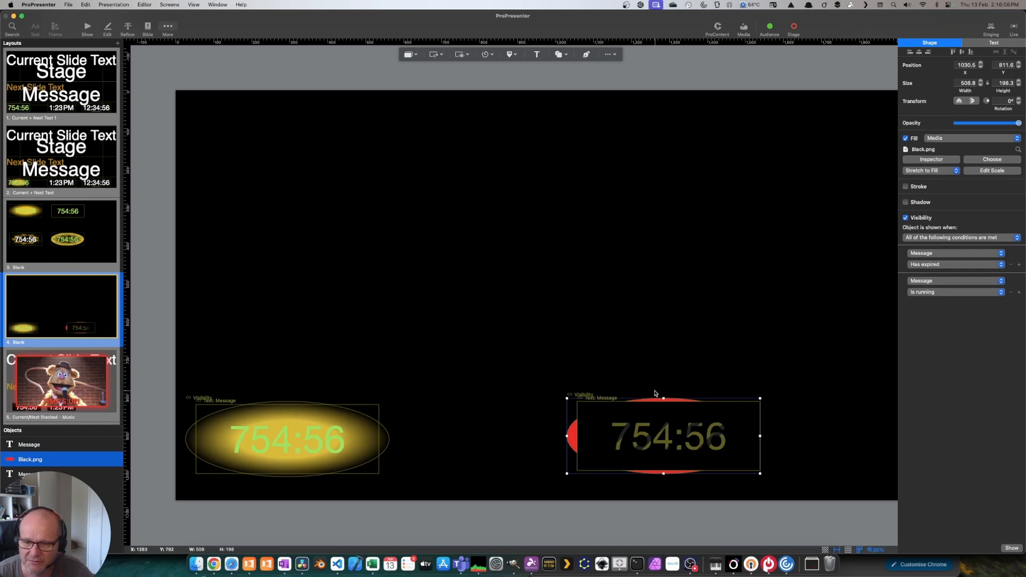
{"action": "left_click_drag", "start_coordinate": [663, 398], "coordinate": [664, 404]}
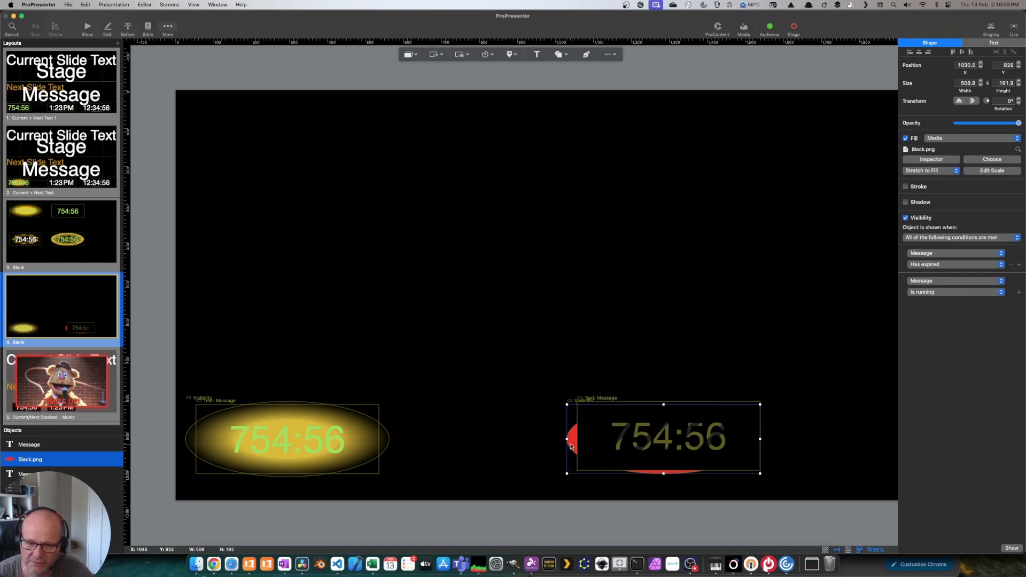
{"action": "left_click_drag", "start_coordinate": [566, 439], "coordinate": [578, 439]}
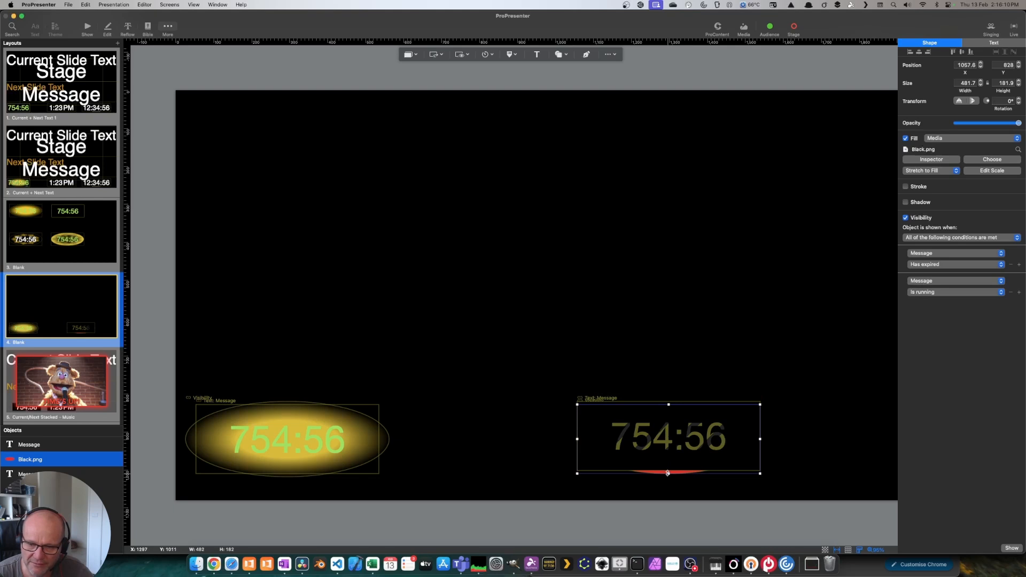
{"action": "left_click_drag", "start_coordinate": [667, 473], "coordinate": [668, 470]}
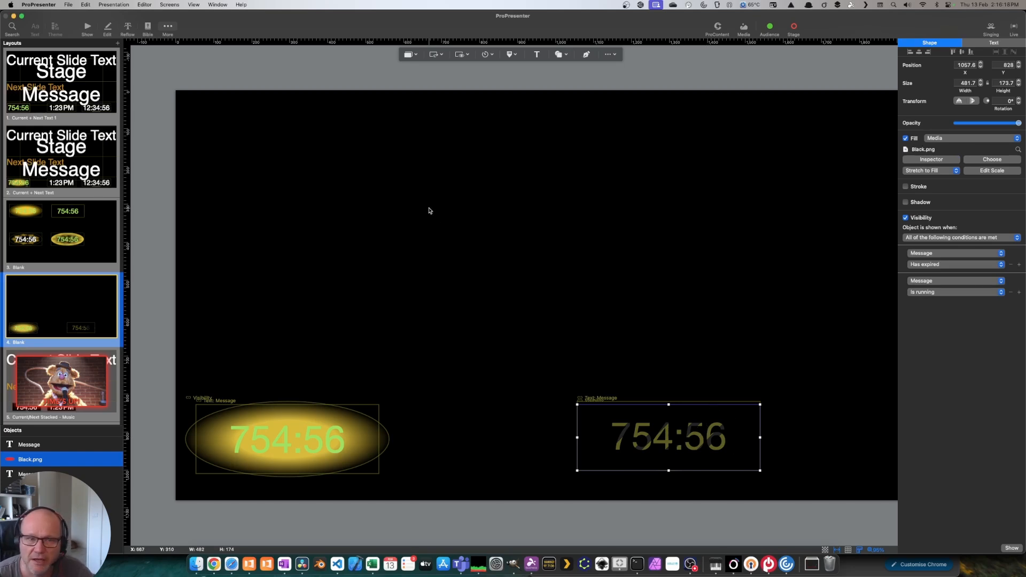
{"action": "scroll", "coordinate": [678, 391], "scroll_direction": "left", "scroll_amount": 1}
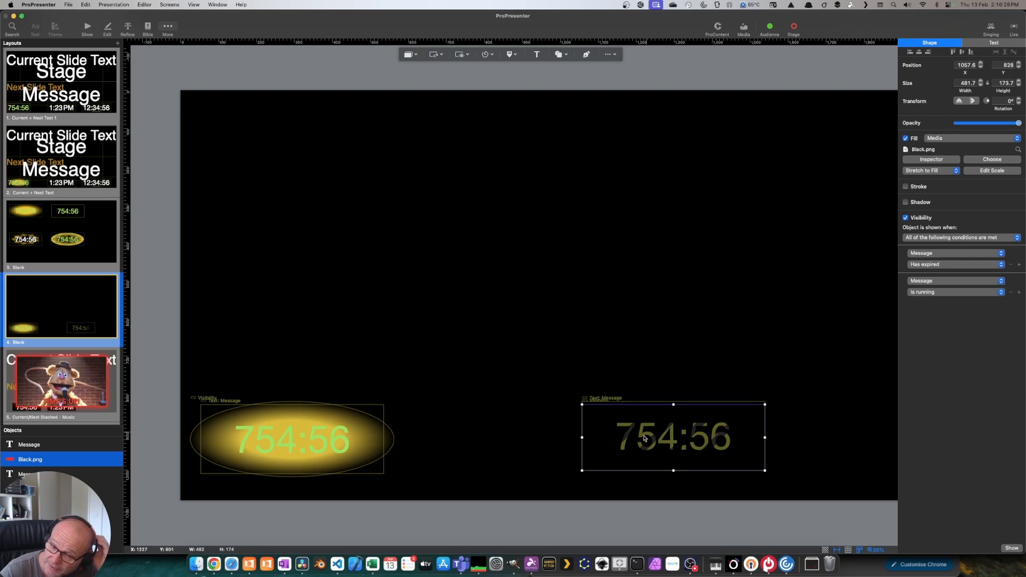
Return to the presentation view and check the edited Blank layout on Stage Screen 1 as the timer passes zero.
{"action": "left_click", "coordinate": [84, 28]}
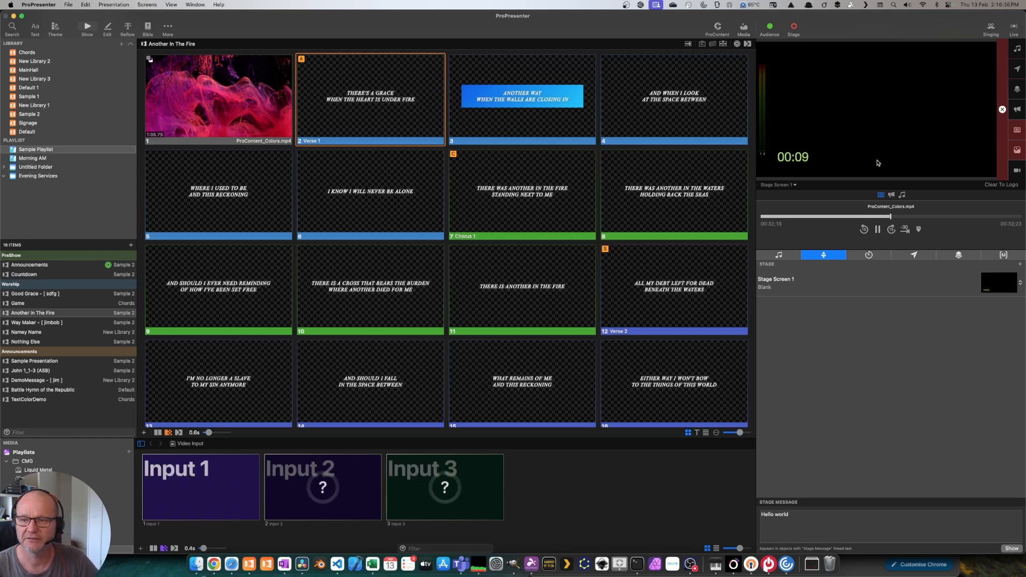
{"action": "left_click", "coordinate": [1020, 285]}
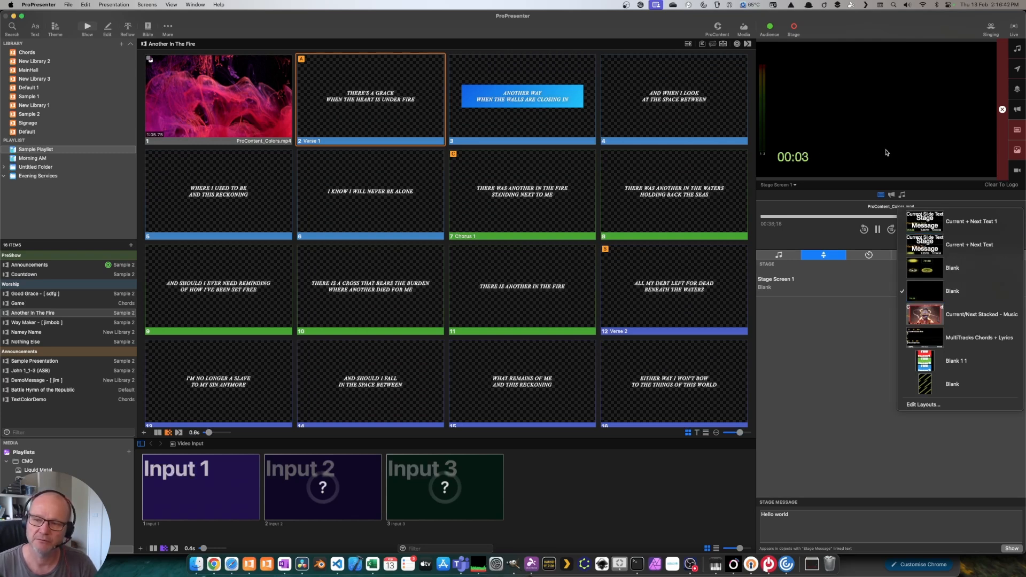
{"action": "left_click", "coordinate": [937, 293]}
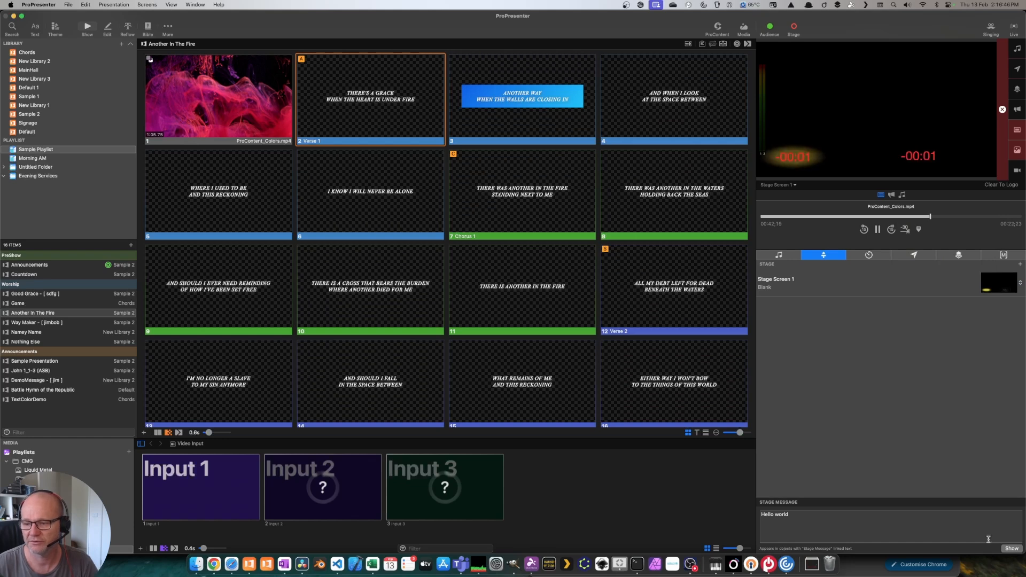
Reopen the layout for editing, duplicate the cut-out Message timer, and align the copy over the original at X 1057.6, Y 819.8.
{"action": "left_click", "coordinate": [1003, 287]}
{"action": "left_click", "coordinate": [971, 405]}
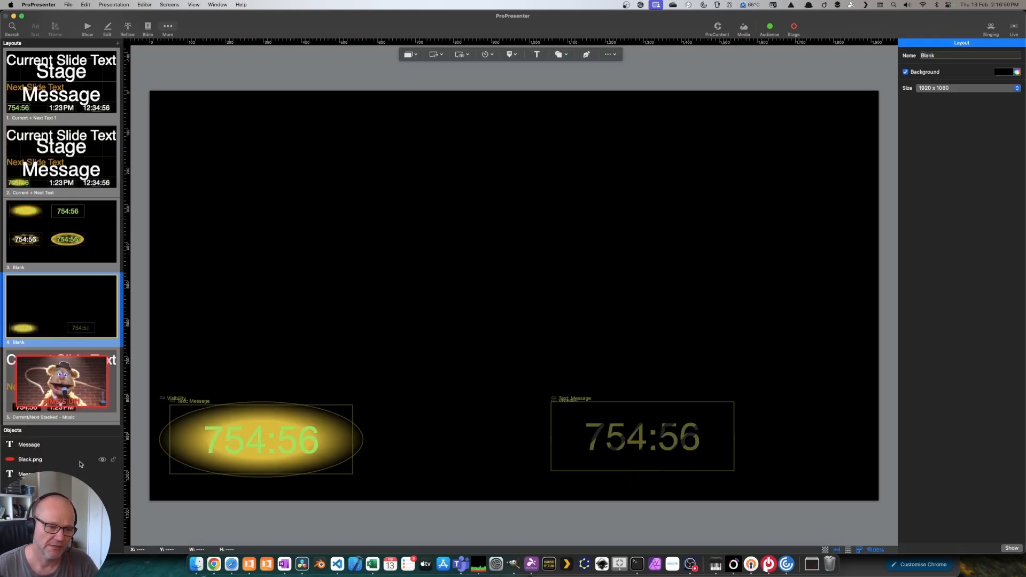
{"action": "left_click", "coordinate": [54, 444]}
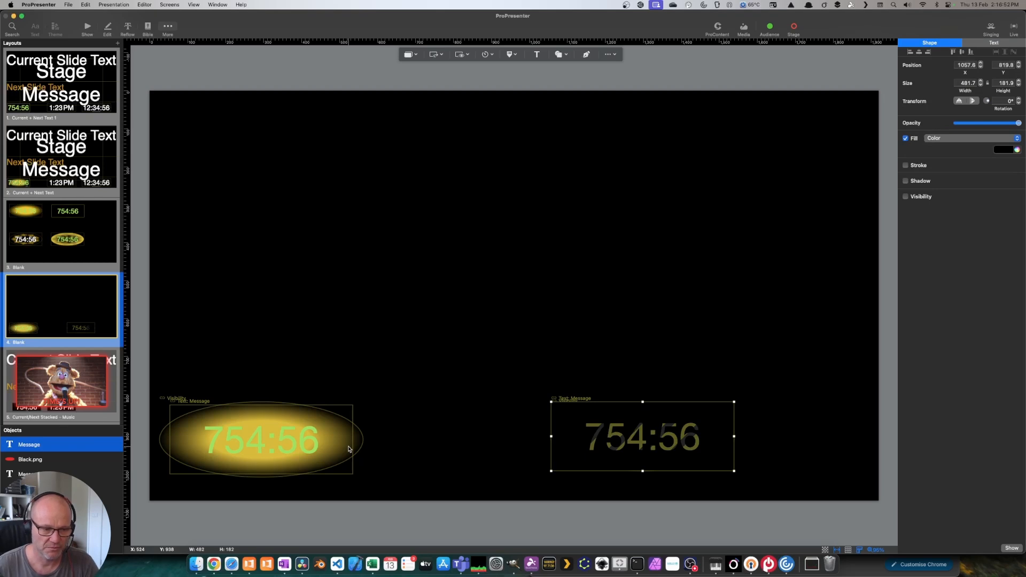
{"action": "key", "text": "super+d"}
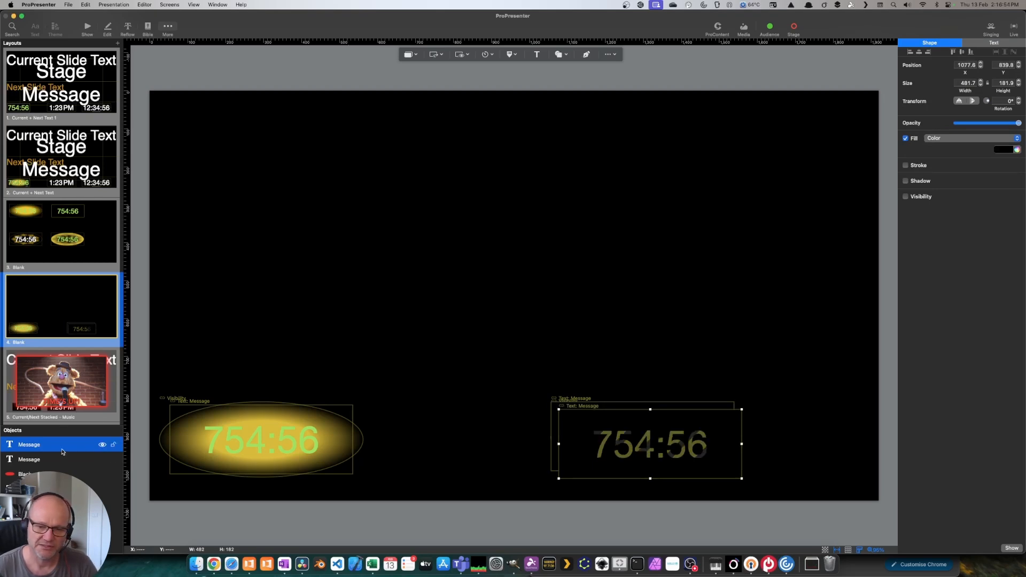
{"action": "left_click_drag", "start_coordinate": [638, 457], "coordinate": [627, 446]}
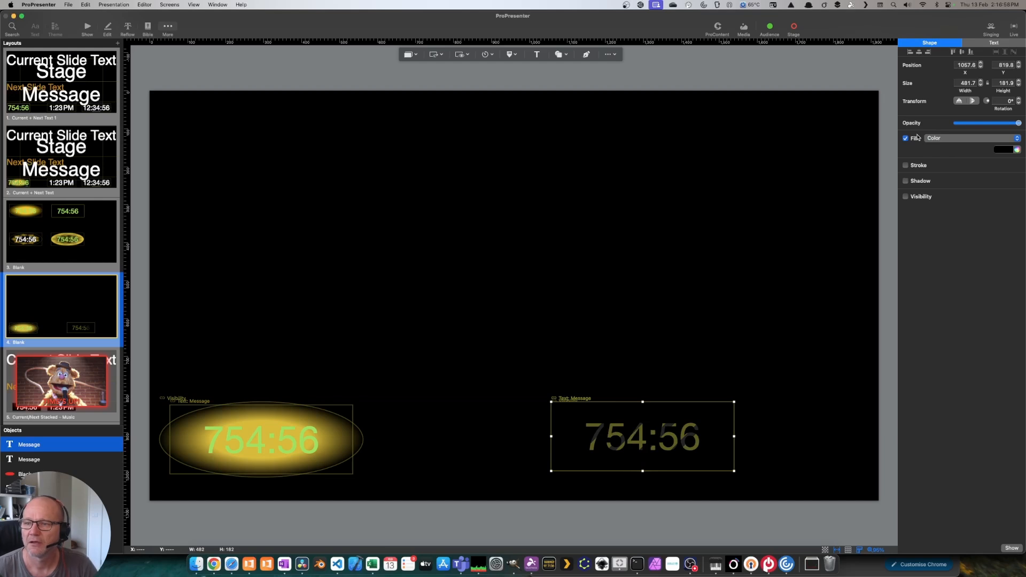
Switch the duplicated Message timer from Text Cut Out to Text Color and set it to red.
{"action": "left_click", "coordinate": [987, 43]}
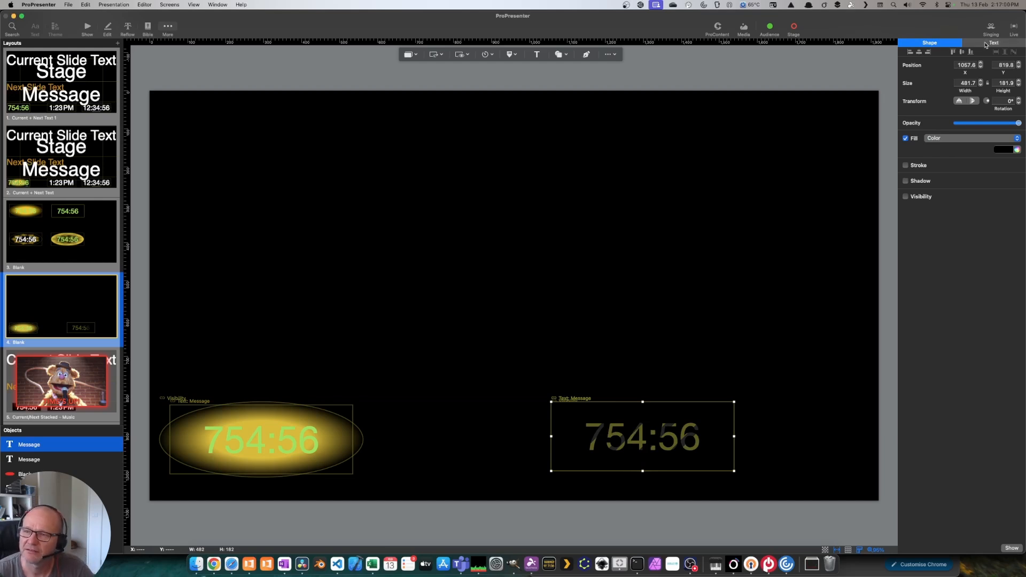
{"action": "left_click", "coordinate": [936, 122]}
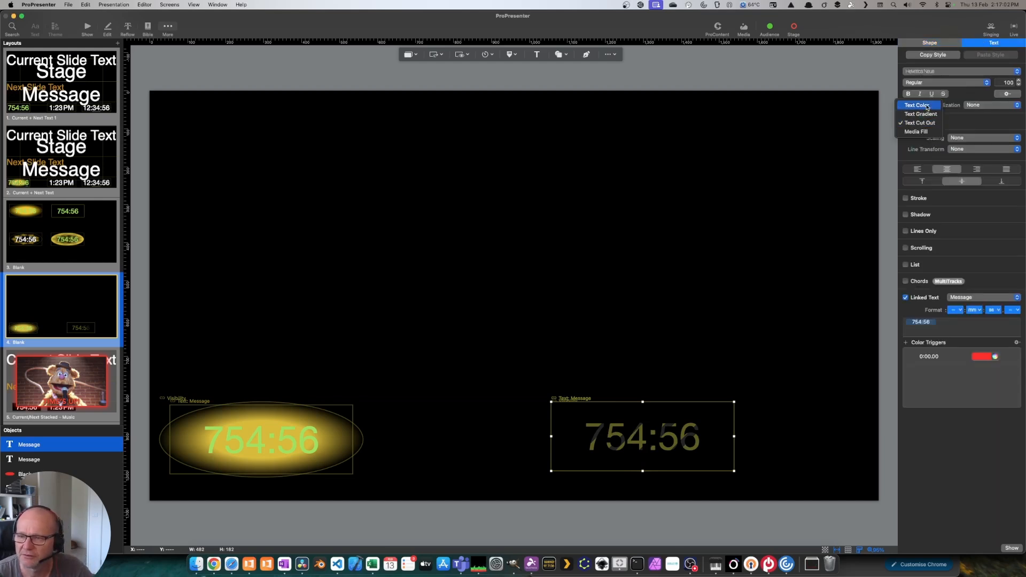
{"action": "left_click", "coordinate": [920, 103]}
{"action": "left_click", "coordinate": [1007, 122]}
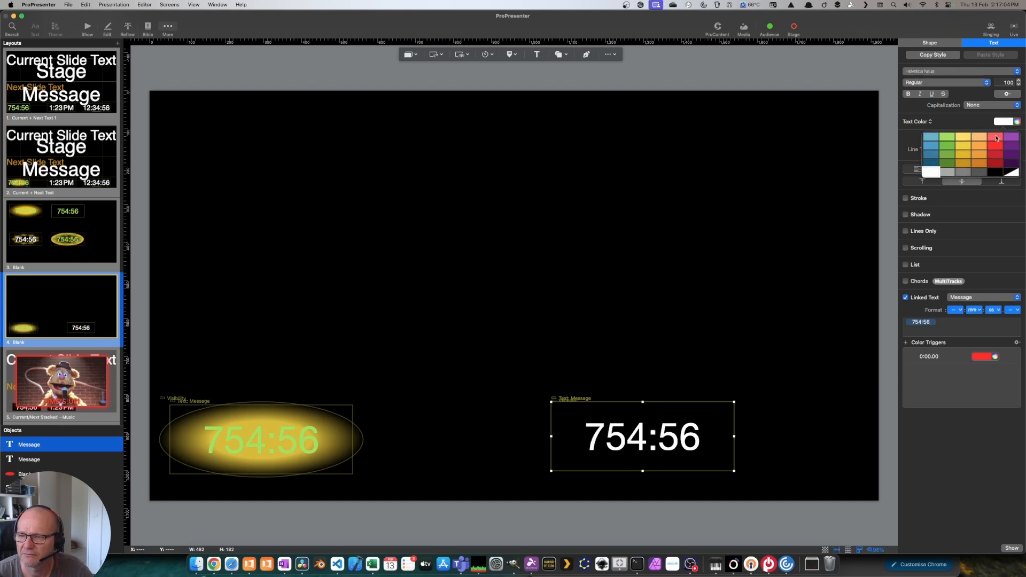
{"action": "left_click", "coordinate": [996, 147]}
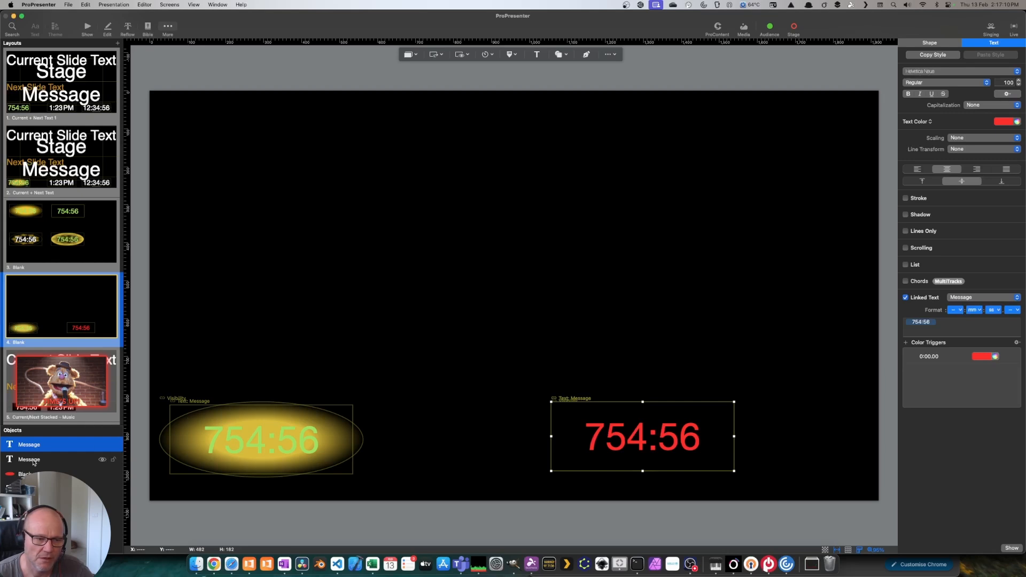
Delete the 0:00.00 red colour trigger from the underlying cut-out Message timer.
{"action": "left_click", "coordinate": [63, 459]}
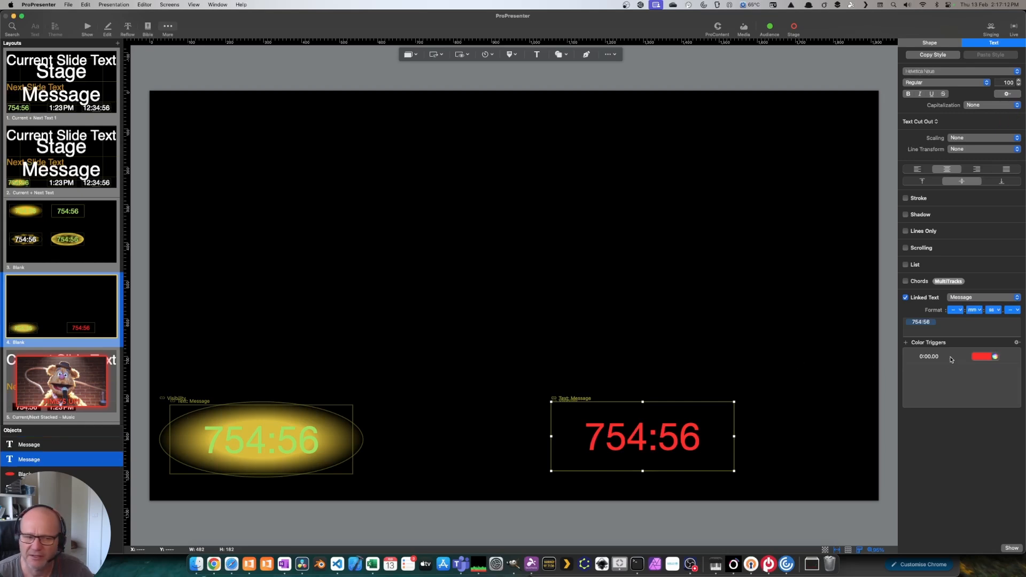
{"action": "scroll", "coordinate": [989, 357], "scroll_direction": "right", "scroll_amount": 3}
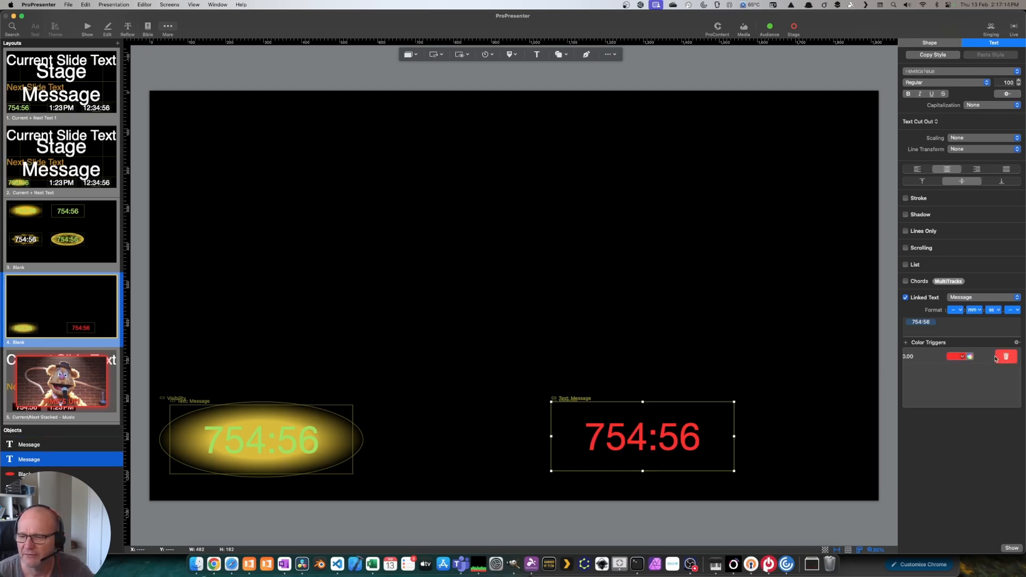
{"action": "left_click", "coordinate": [1006, 357]}
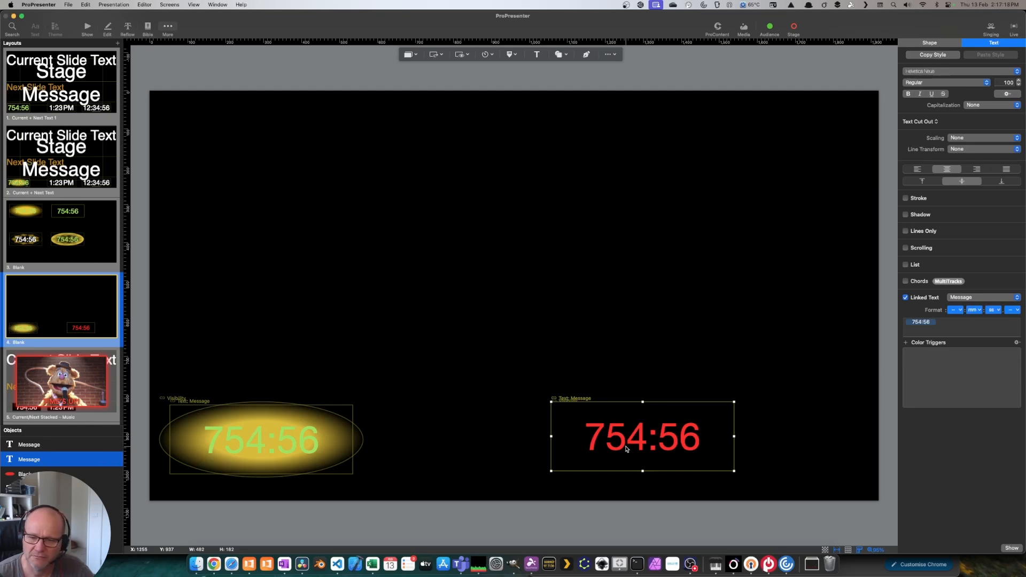
Select the duplicated Message timer on top and set its text colour to light green.
{"action": "key", "text": "super+z"}
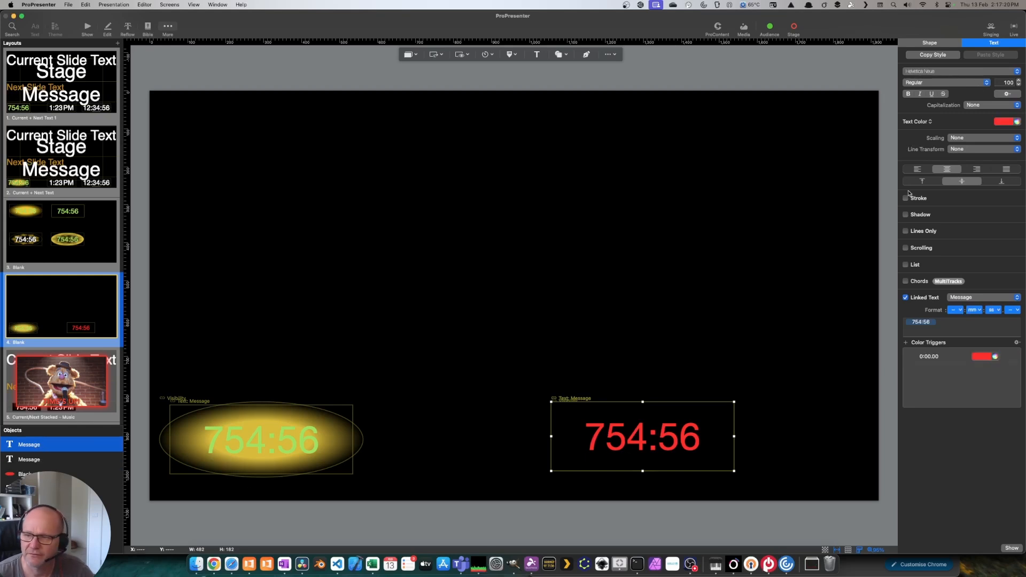
{"action": "left_click", "coordinate": [1009, 122]}
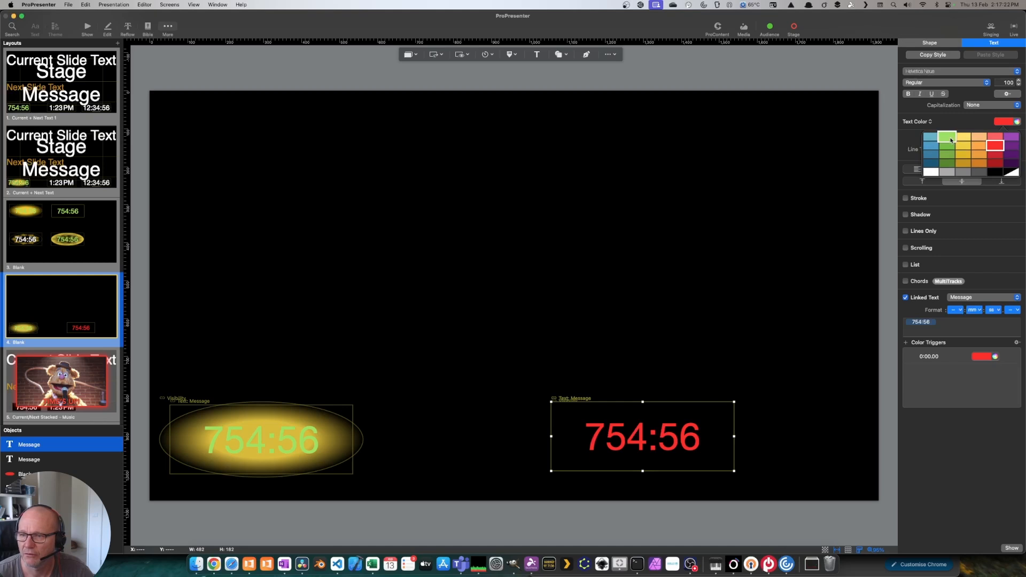
{"action": "left_click", "coordinate": [996, 143]}
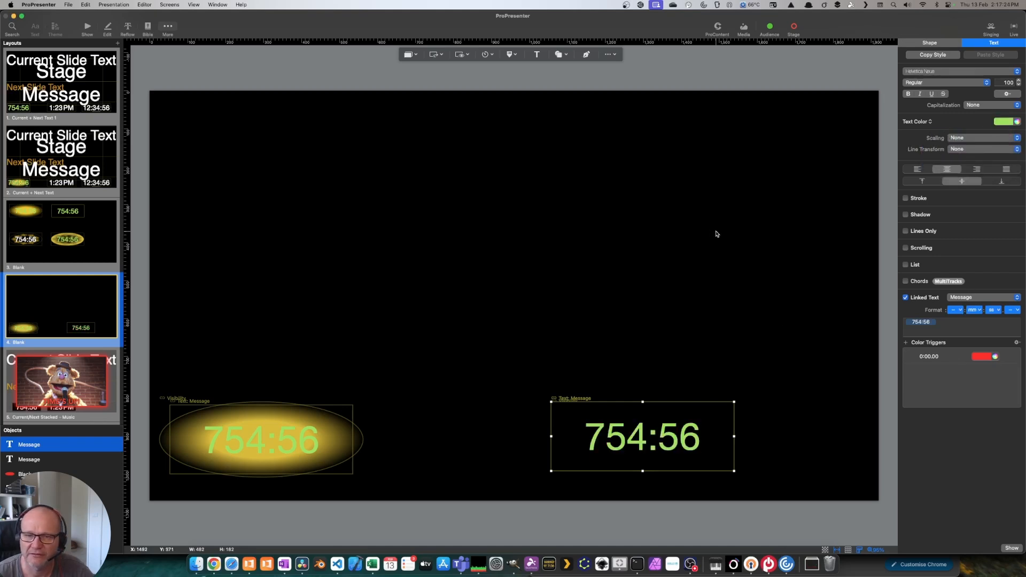
Enable Visibility on the green Message timer with the condition that the Message timer has time remaining.
{"action": "left_click", "coordinate": [933, 46]}
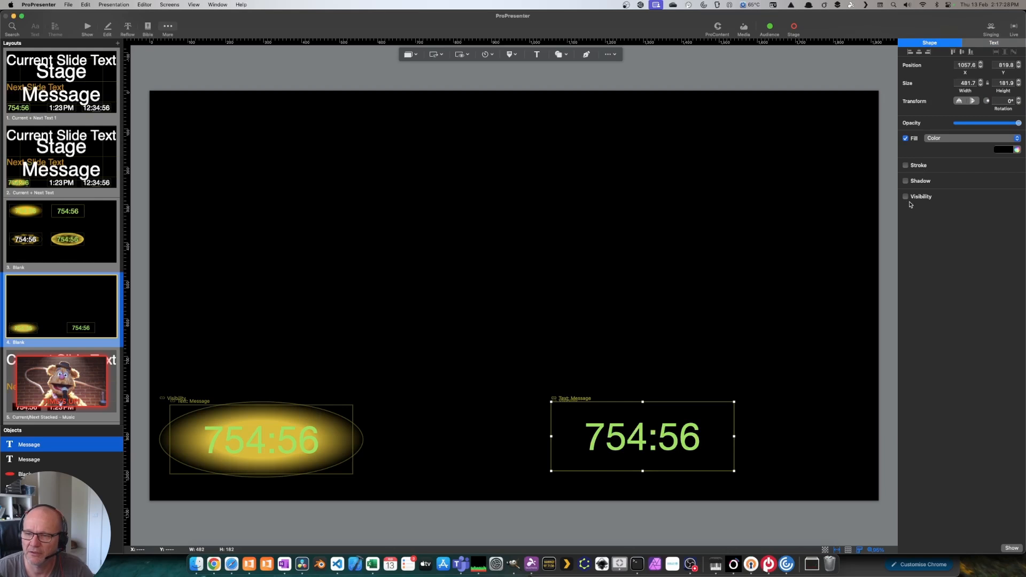
{"action": "left_click", "coordinate": [906, 196]}
{"action": "left_click", "coordinate": [964, 234]}
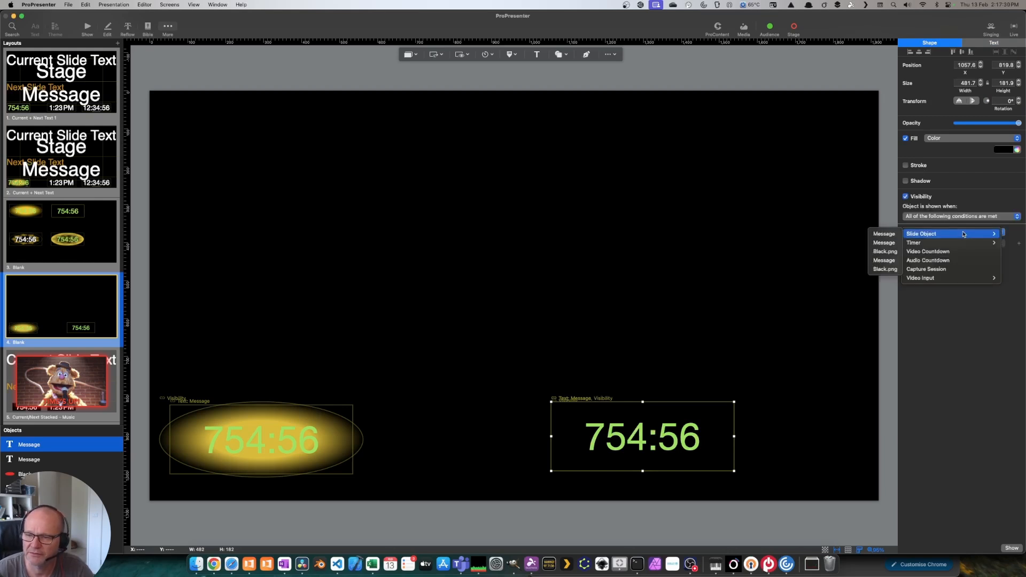
{"action": "mouse_move", "coordinate": [941, 243]}
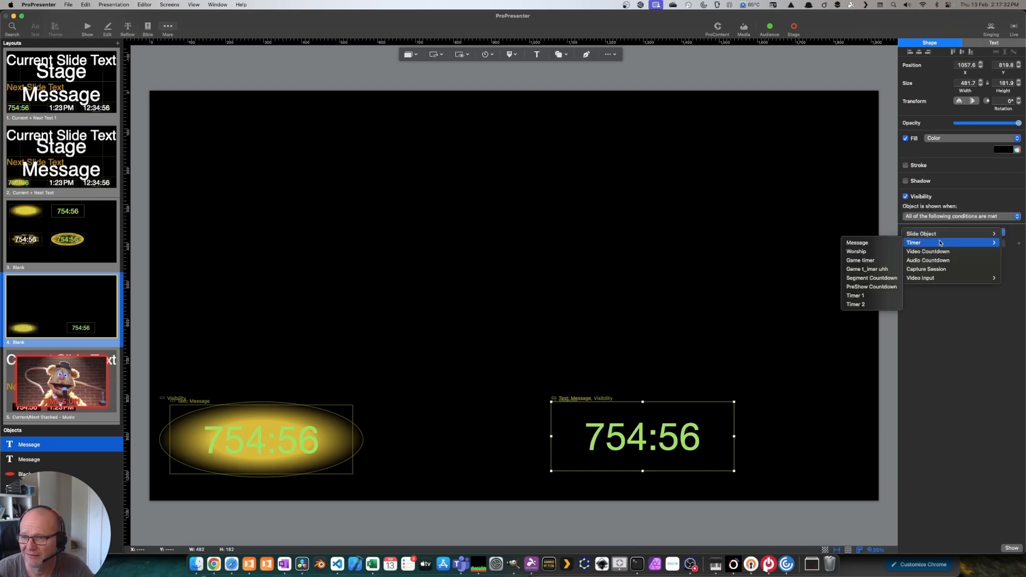
{"action": "left_click", "coordinate": [872, 242]}
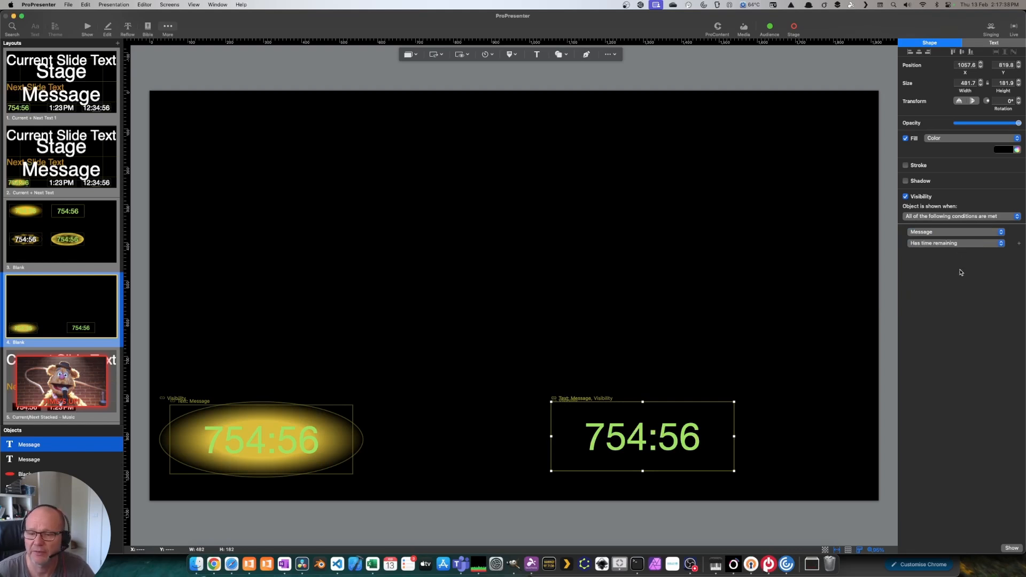
Check the finished layout in the presentation view, then switch Stage Screen 1 to the Blank layout with four timers.
{"action": "left_click", "coordinate": [88, 27]}
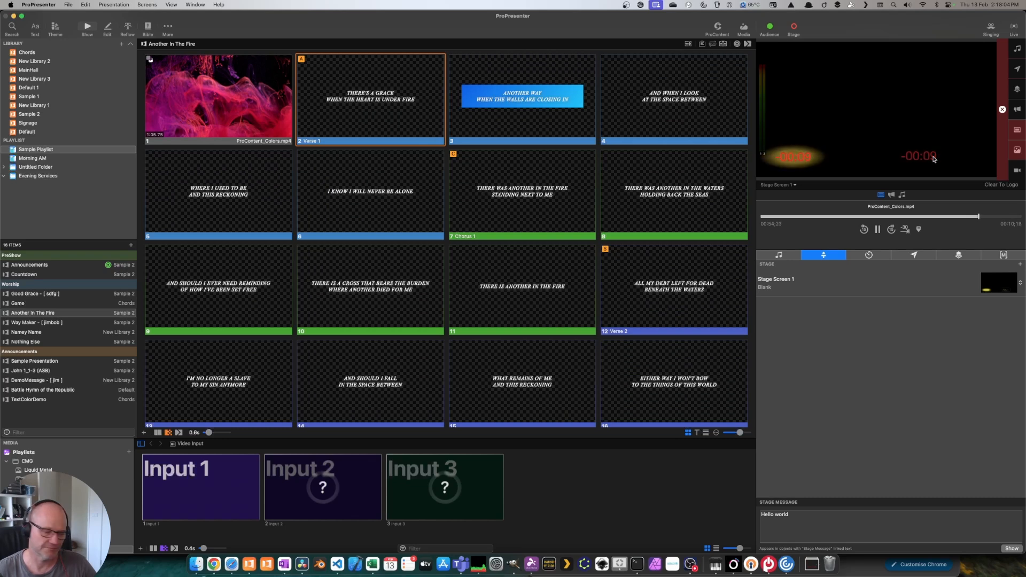
{"action": "left_click", "coordinate": [1007, 284]}
{"action": "left_click", "coordinate": [984, 268]}
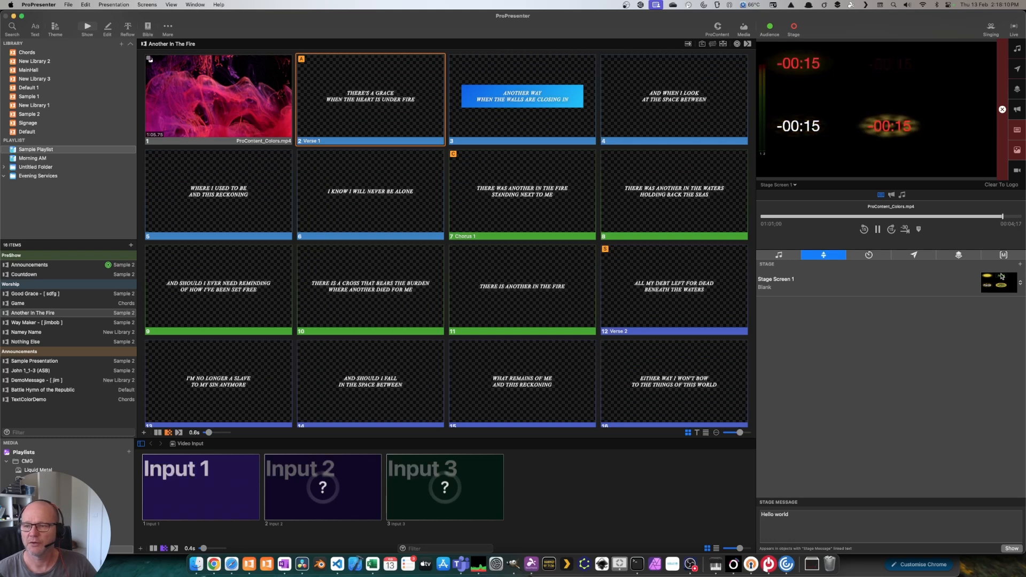
Edit the four-timer layout, replacing the Kaleidoscope 1 effect on the ellipse behind the white timer with Plasma, and close the media inspector.
{"action": "left_click", "coordinate": [1015, 283]}
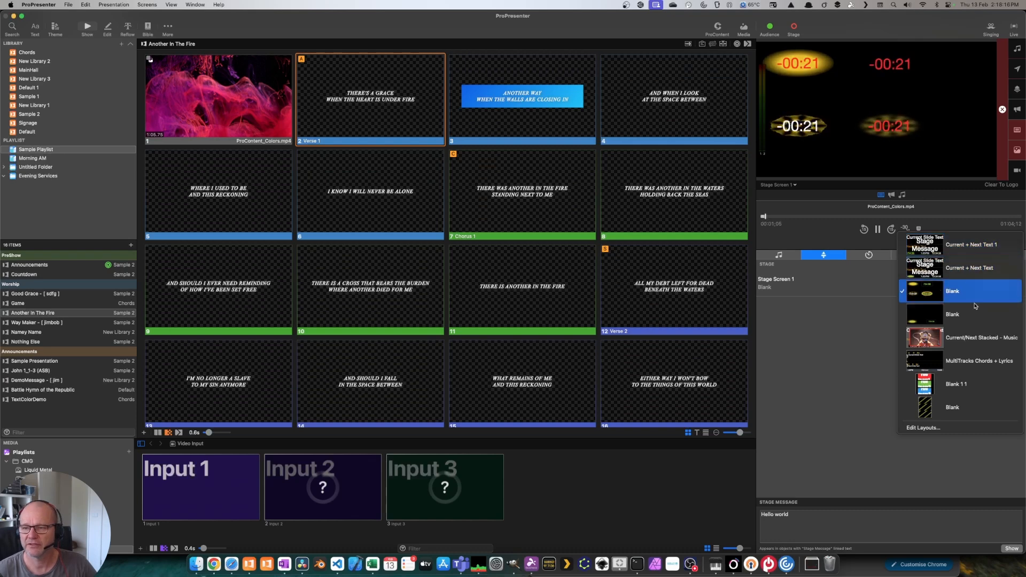
{"action": "left_click", "coordinate": [955, 429]}
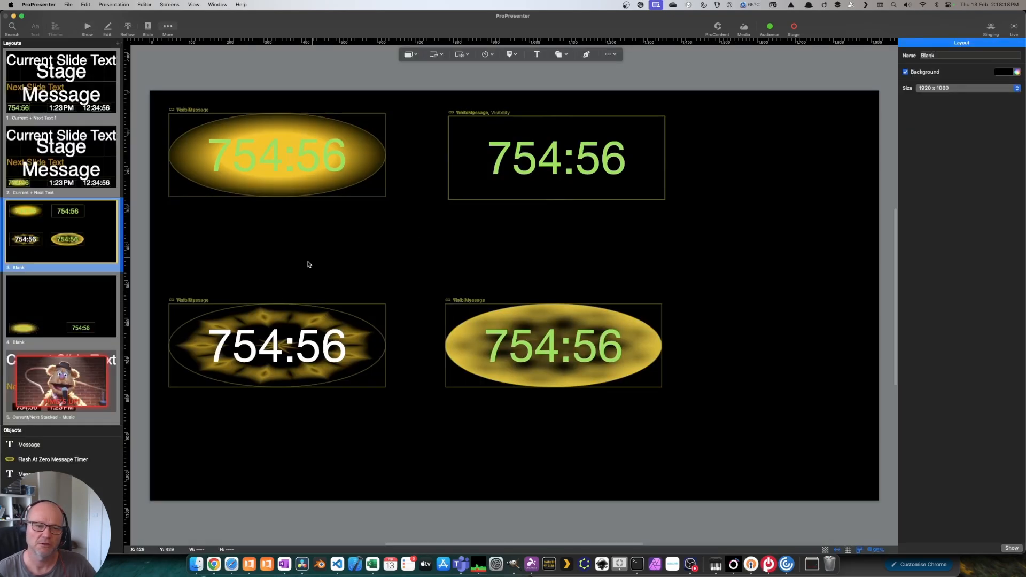
{"action": "left_click", "coordinate": [324, 346]}
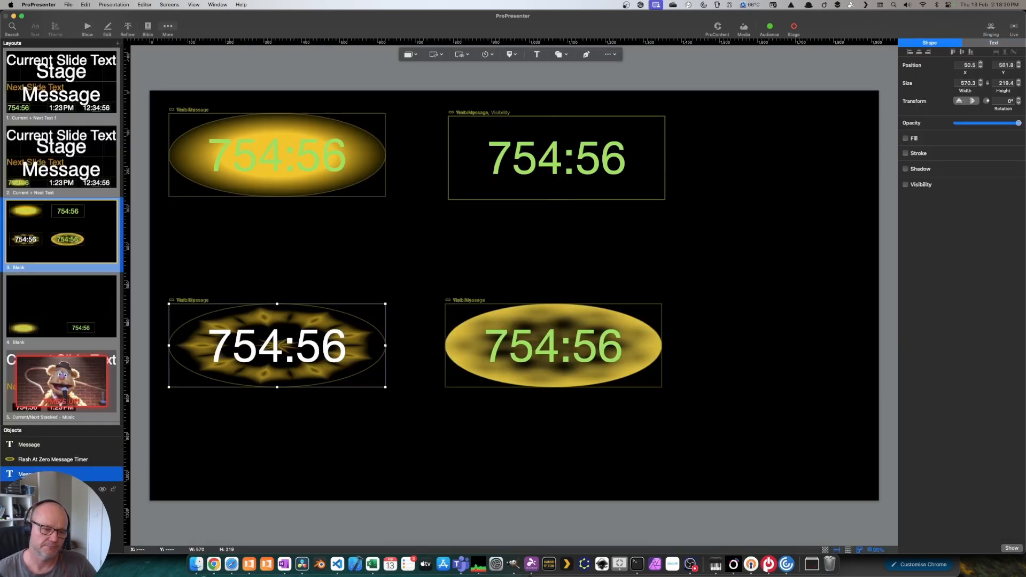
{"action": "left_click", "coordinate": [64, 488]}
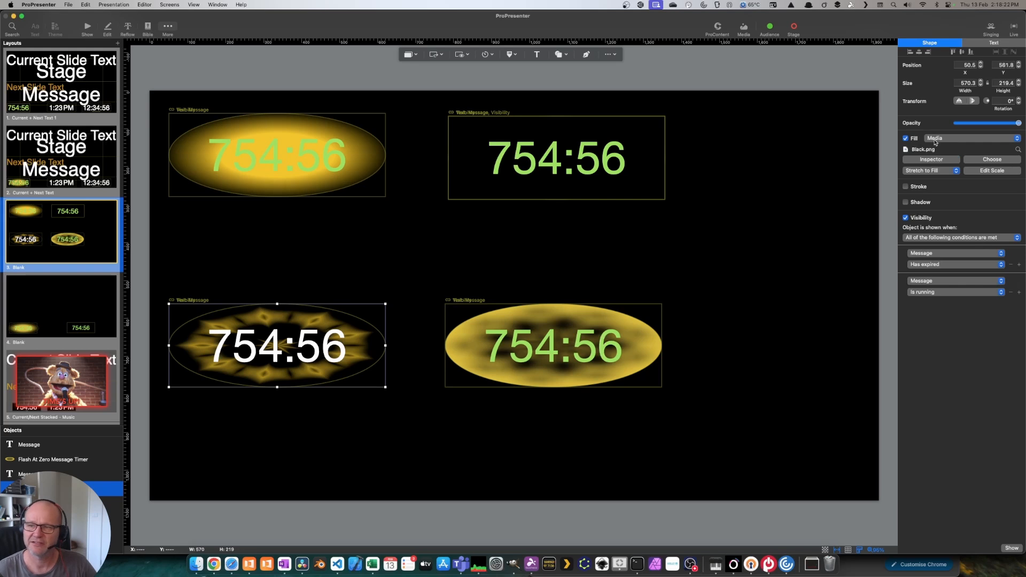
{"action": "left_click", "coordinate": [940, 160]}
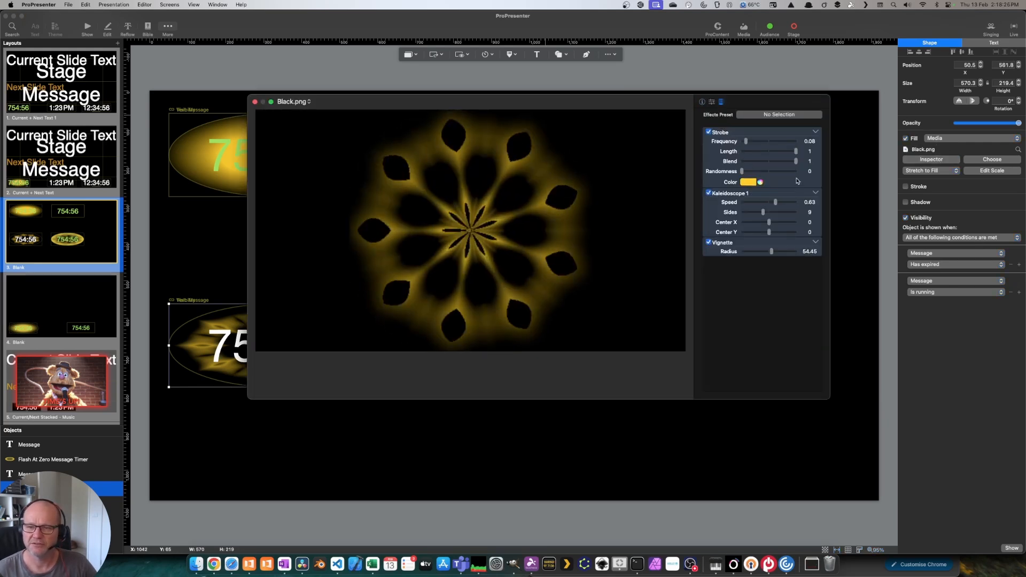
{"action": "left_click", "coordinate": [816, 194]}
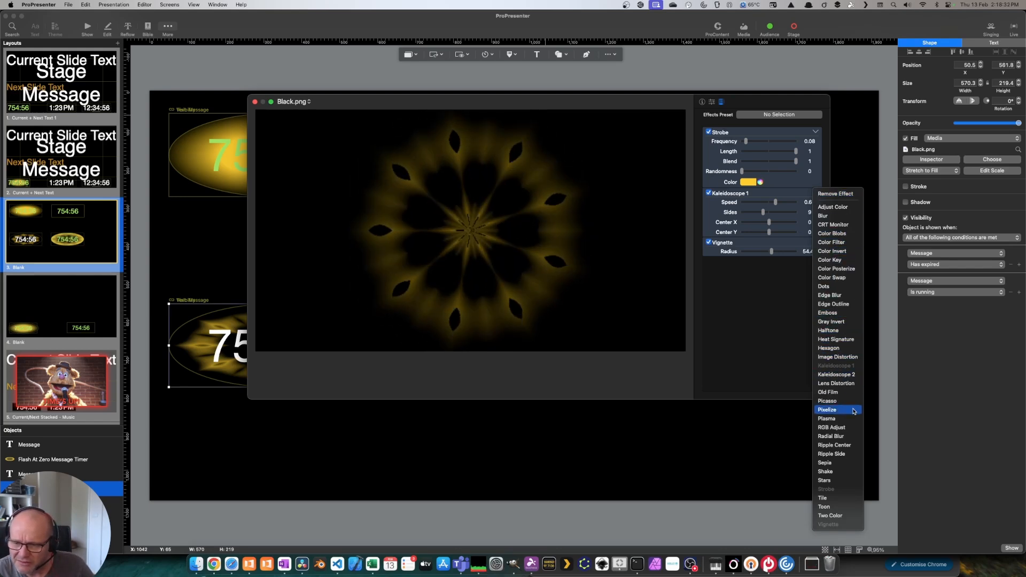
{"action": "left_click", "coordinate": [834, 419]}
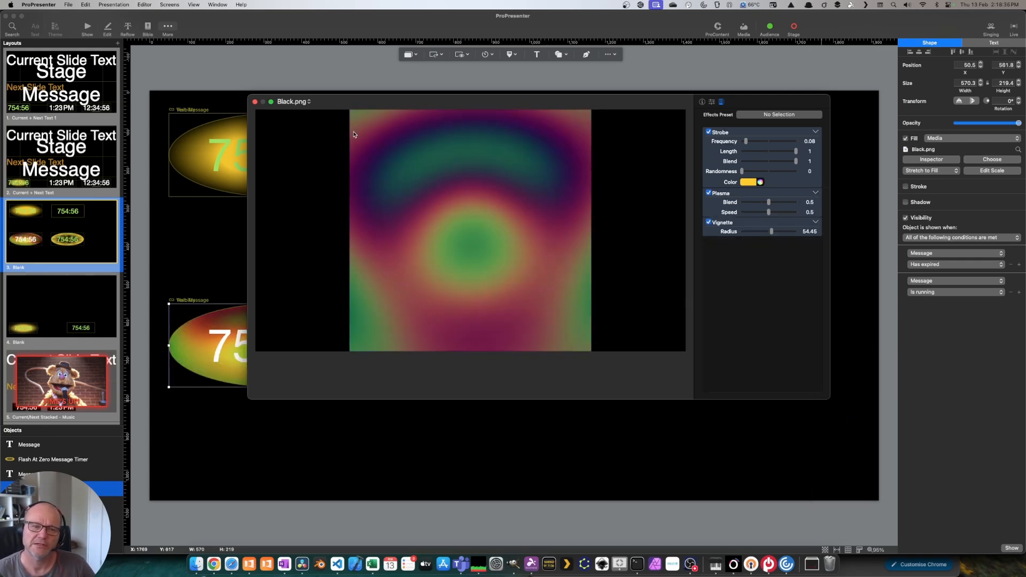
{"action": "left_click", "coordinate": [256, 102]}
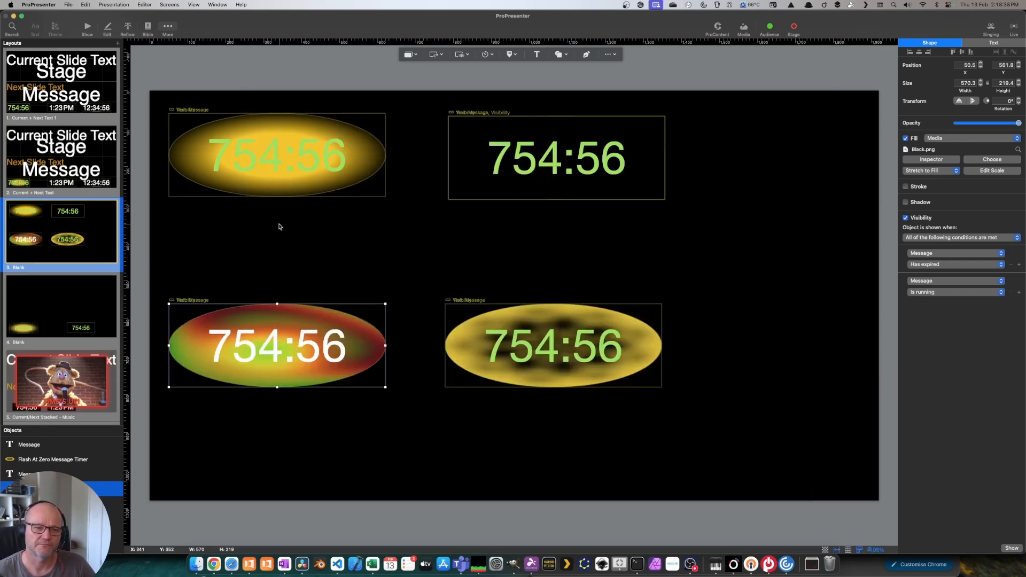
Return to the presentation view and open a new windowed output of the stage screen.
{"action": "left_click", "coordinate": [87, 27]}
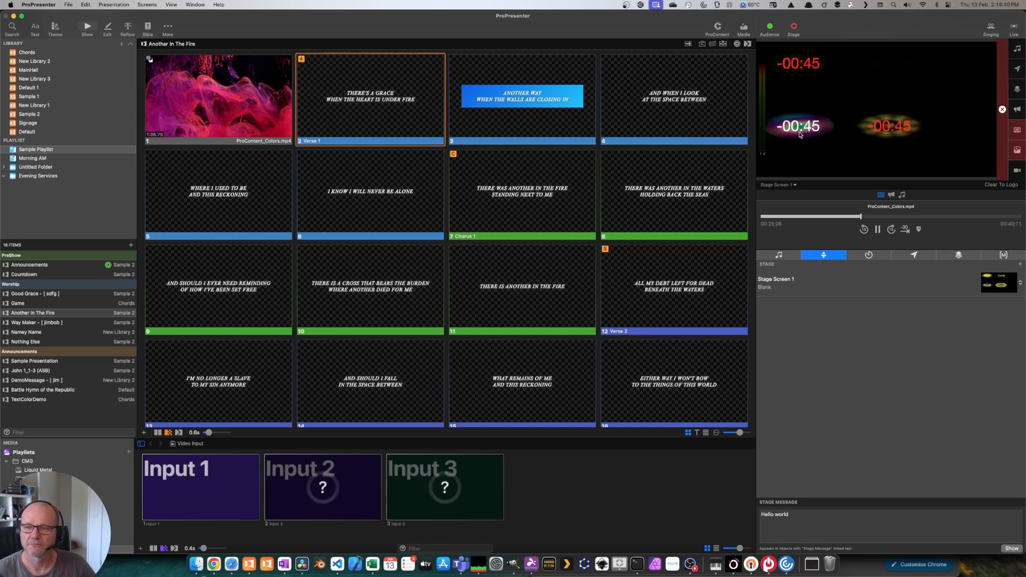
{"action": "left_click", "coordinate": [196, 5]}
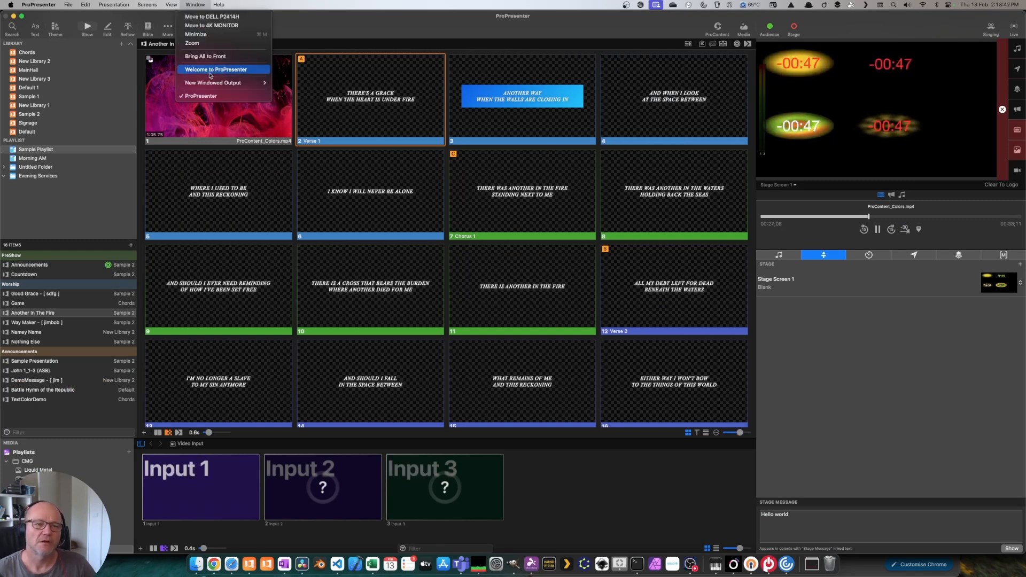
{"action": "mouse_move", "coordinate": [246, 82]}
{"action": "left_click", "coordinate": [306, 107]}
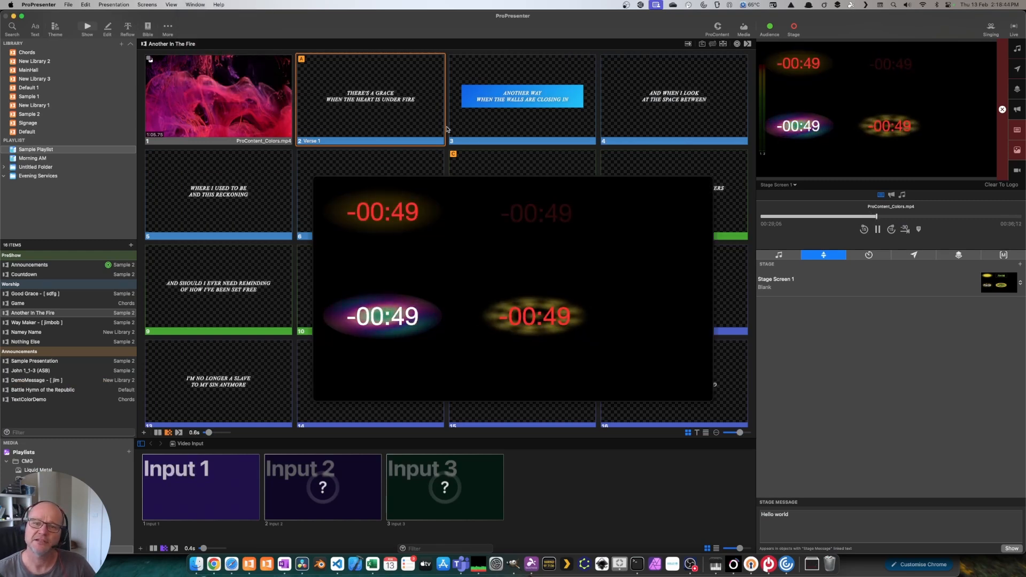